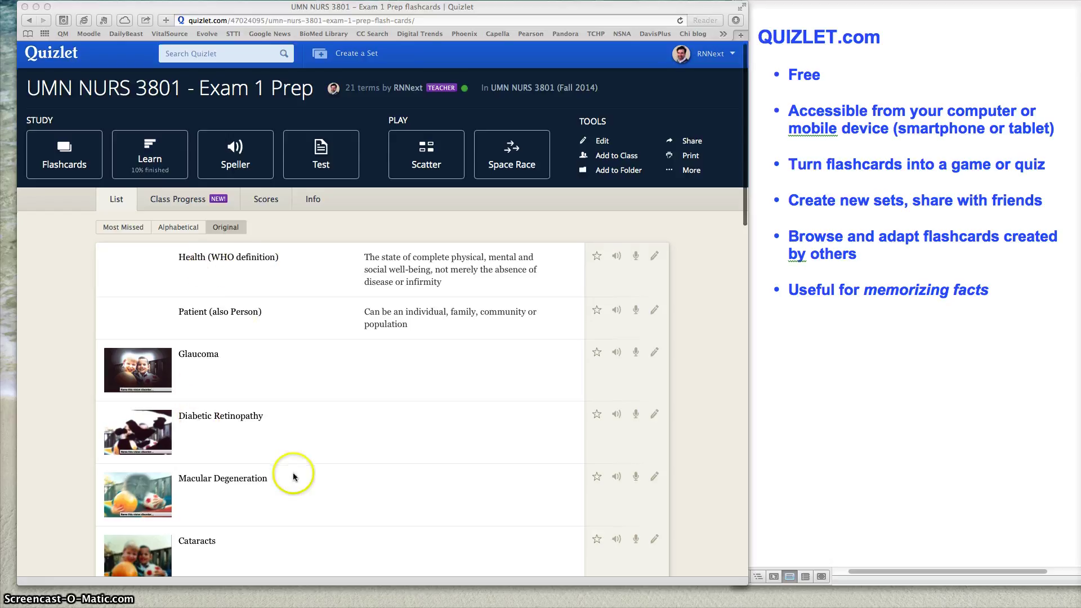
- Look over the Exam 1 Prep term list, open its flashcards, and flip the first card over and back
{"action": "scroll", "coordinate": [294, 476], "scroll_direction": "down", "scroll_amount": 5}
{"action": "scroll", "coordinate": [294, 477], "scroll_direction": "down", "scroll_amount": 20}
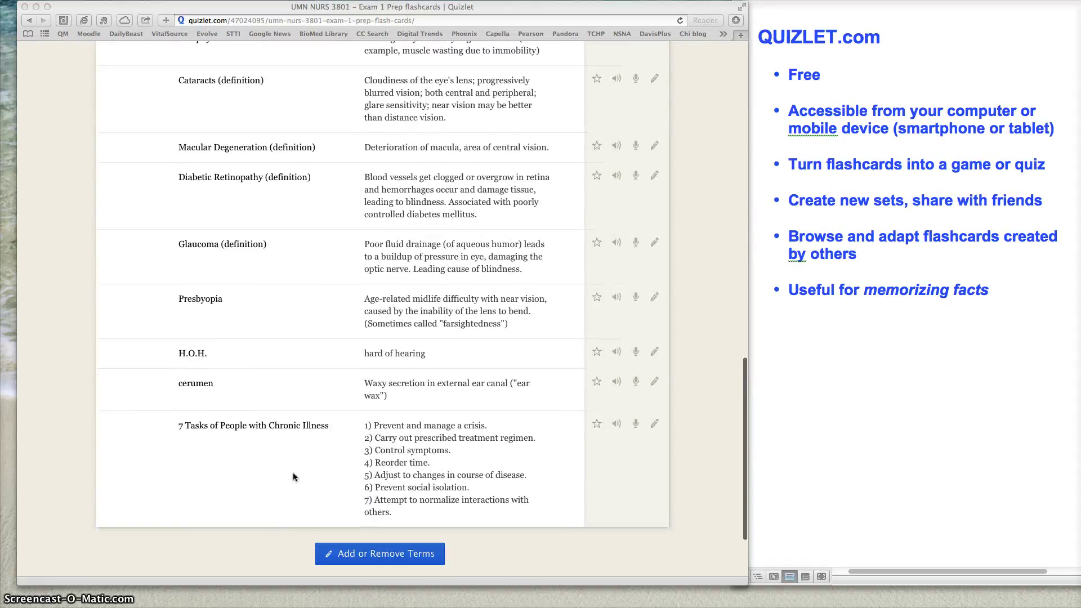
{"action": "scroll", "coordinate": [293, 477], "scroll_direction": "up", "scroll_amount": 20}
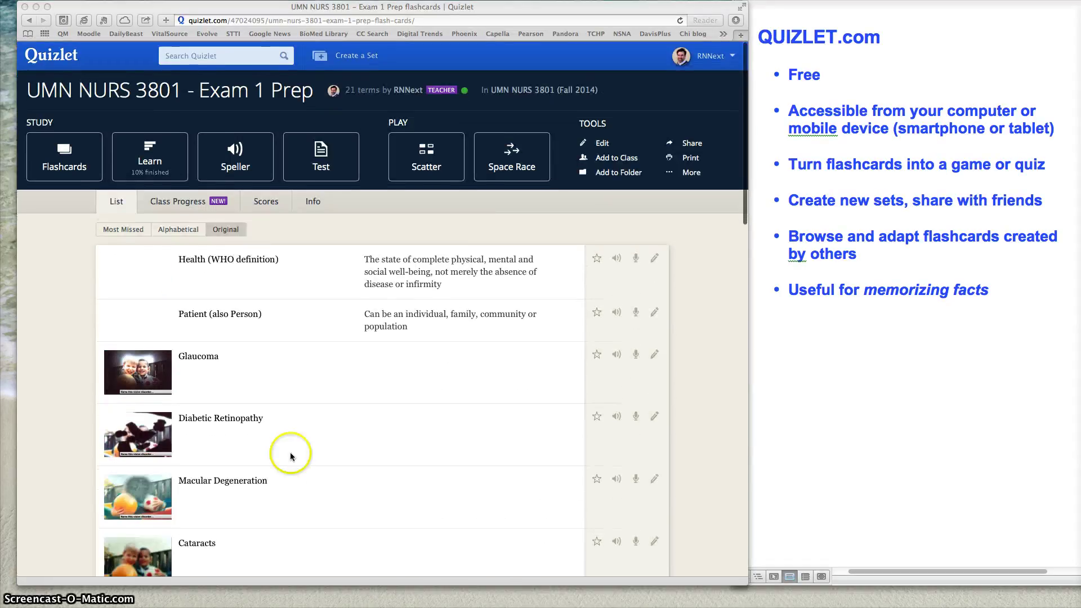
{"action": "left_click", "coordinate": [66, 152]}
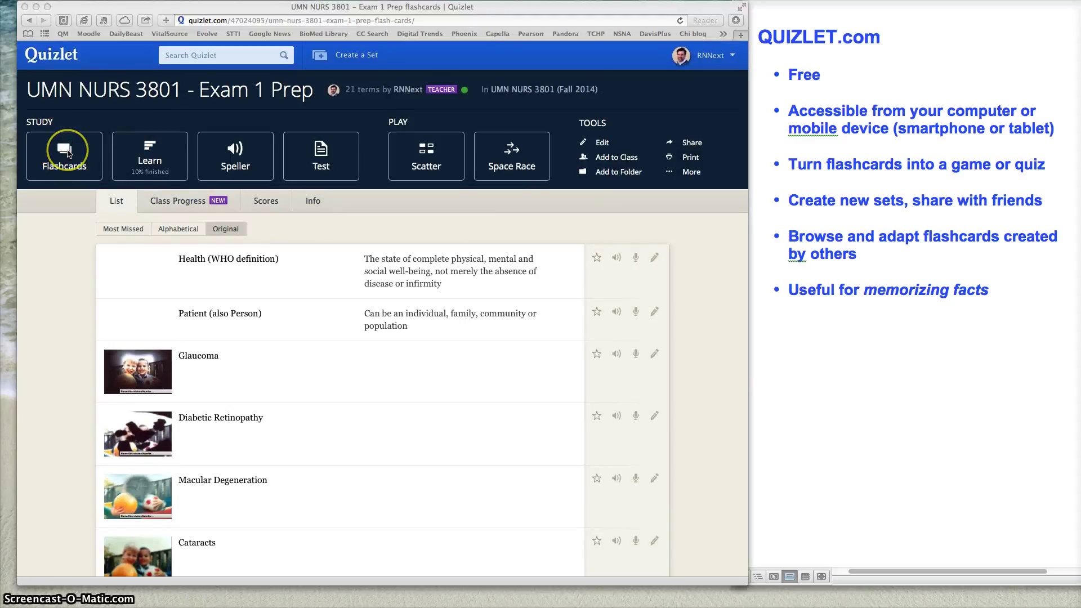
{"action": "left_click", "coordinate": [65, 147]}
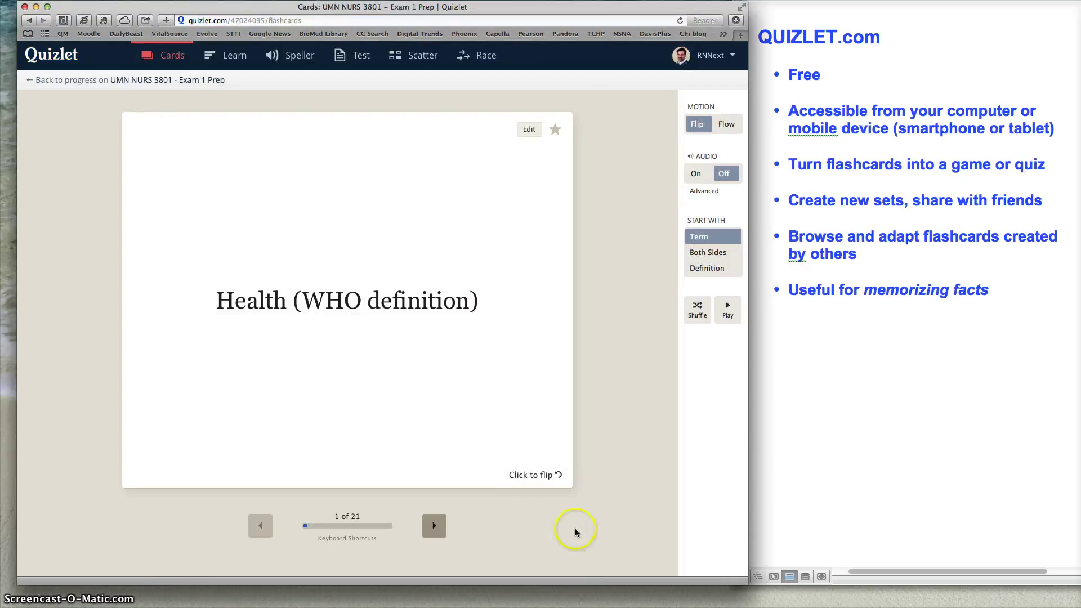
{"action": "left_click", "coordinate": [544, 477]}
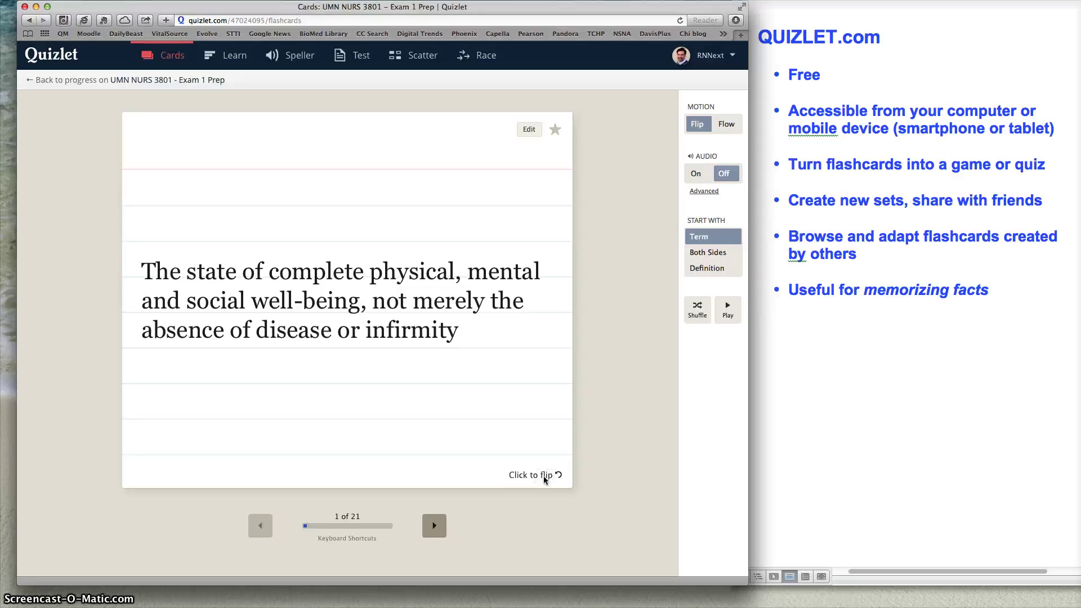
{"action": "left_click", "coordinate": [544, 478]}
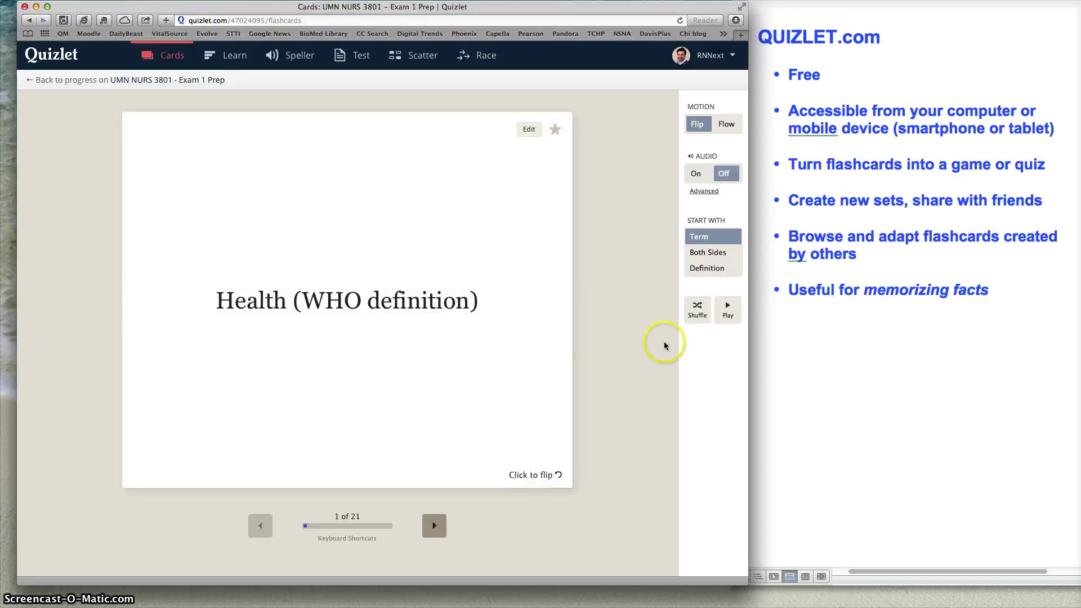
- Show both sides of the flashcards, then make them start with the definition and flip the first card over and back
{"action": "left_click", "coordinate": [712, 254]}
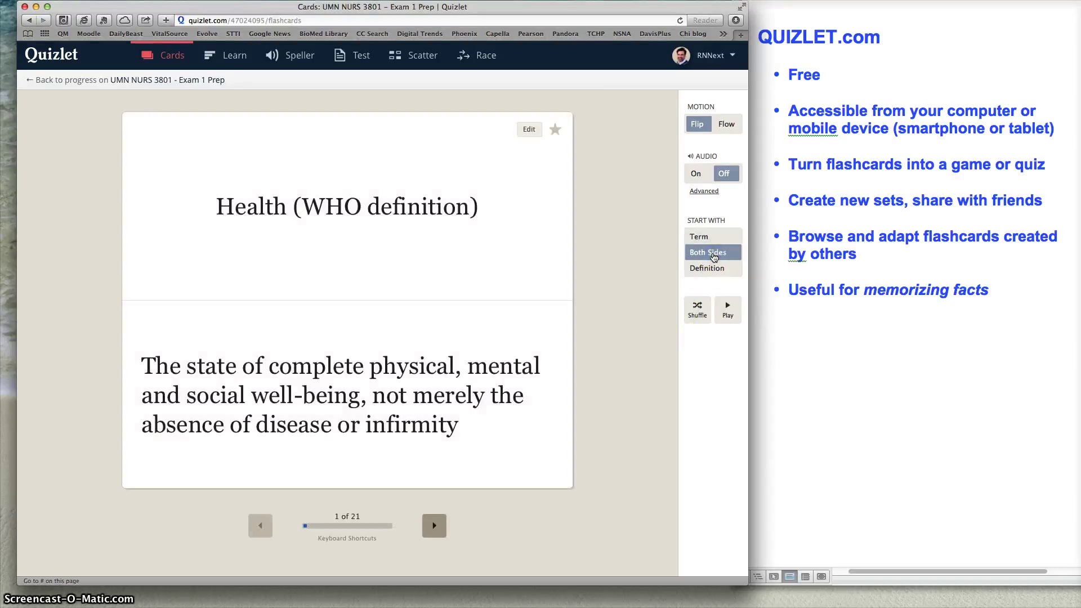
{"action": "left_click", "coordinate": [712, 269]}
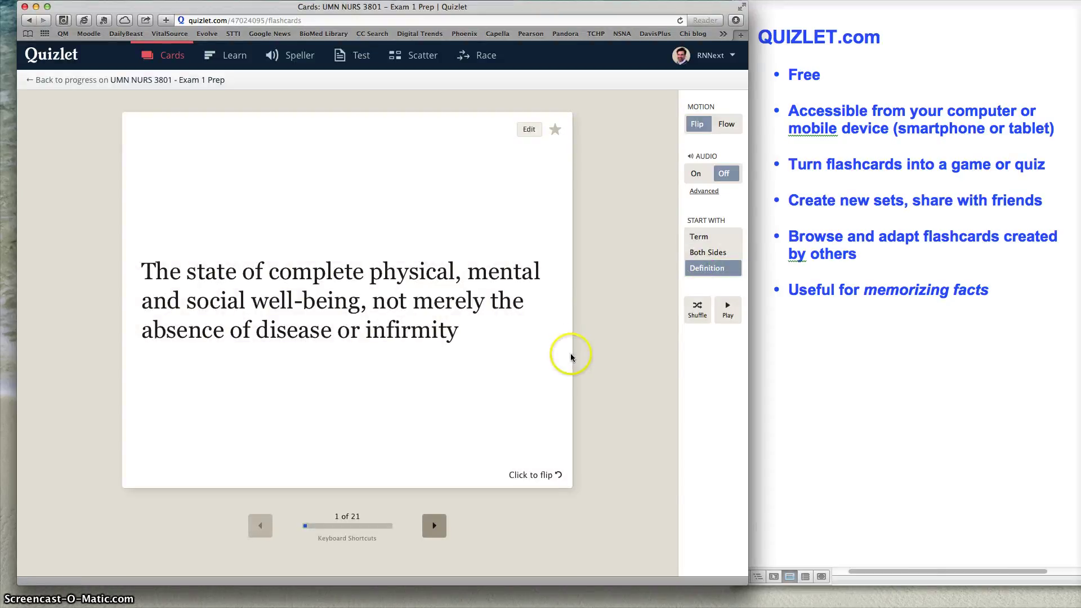
{"action": "left_click", "coordinate": [531, 475]}
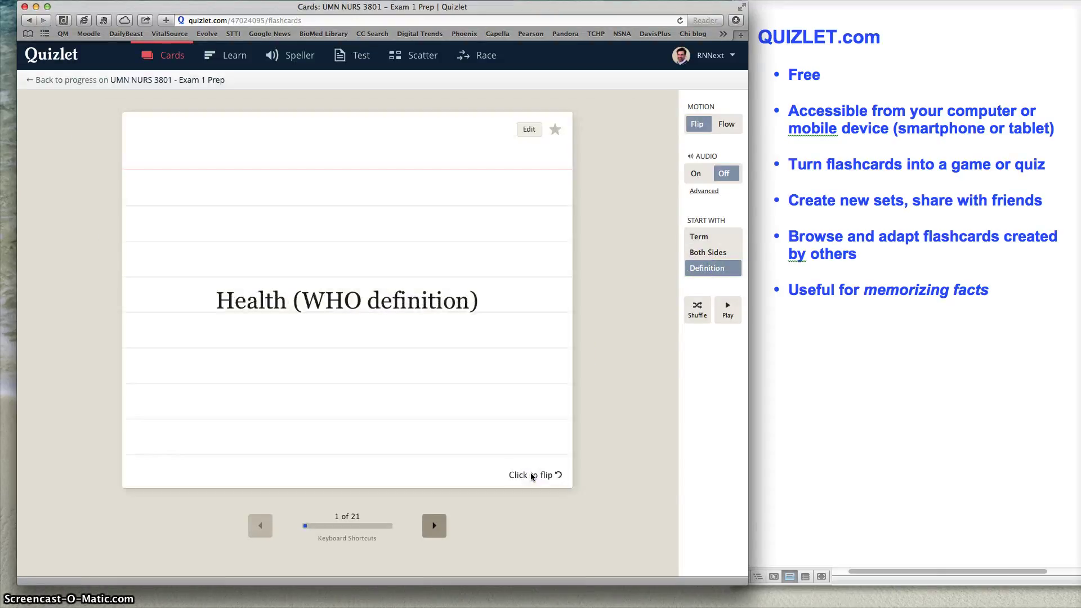
{"action": "left_click", "coordinate": [532, 475]}
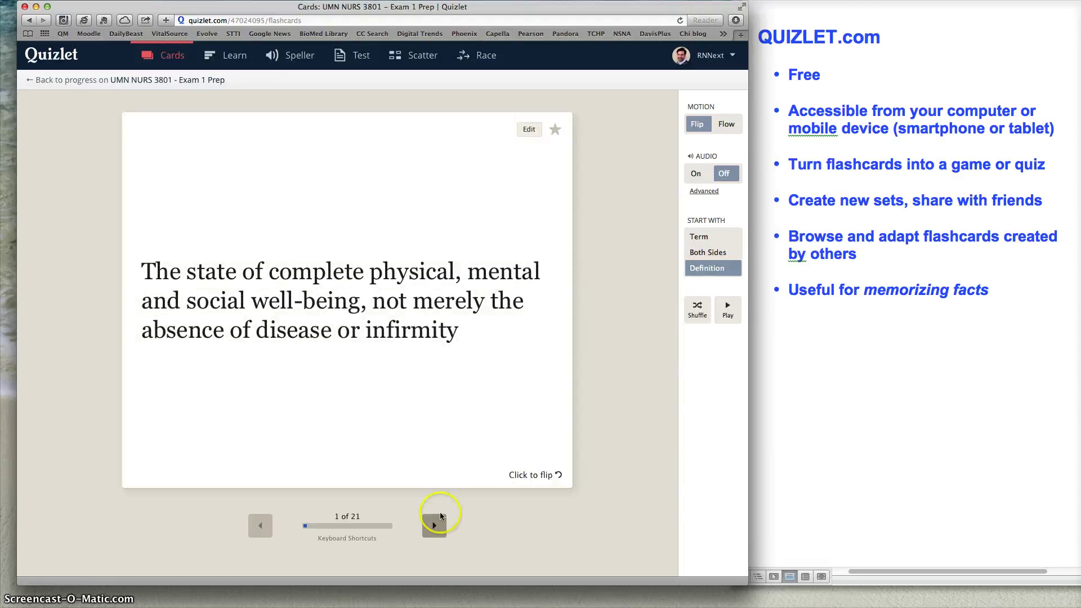
- Advance the flashcards to card 4, flipping the third card on the way, and return to the study set page
{"action": "left_click", "coordinate": [438, 534]}
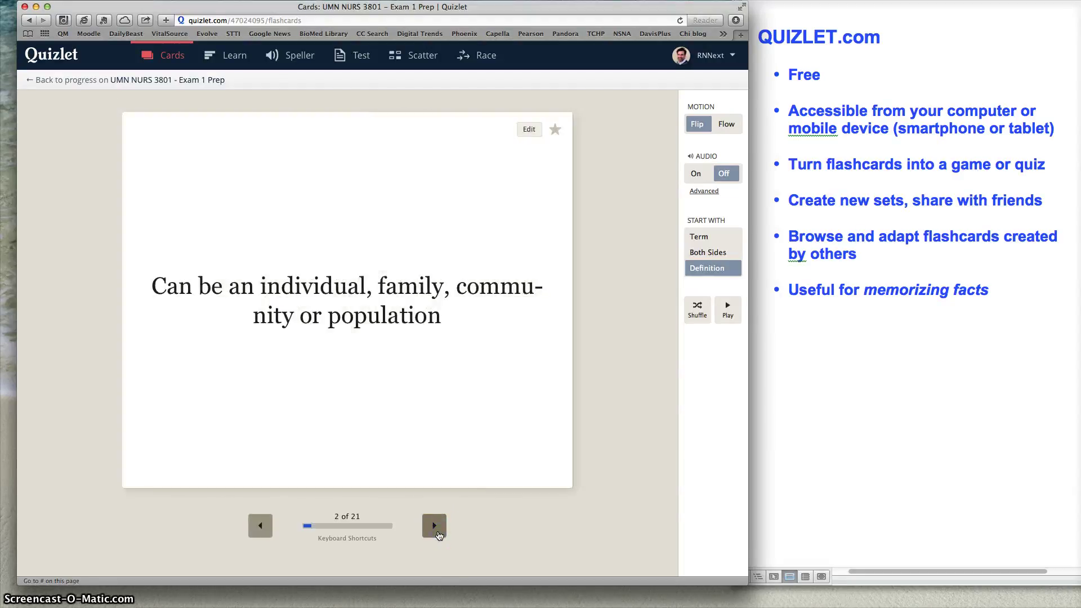
{"action": "left_click", "coordinate": [434, 526]}
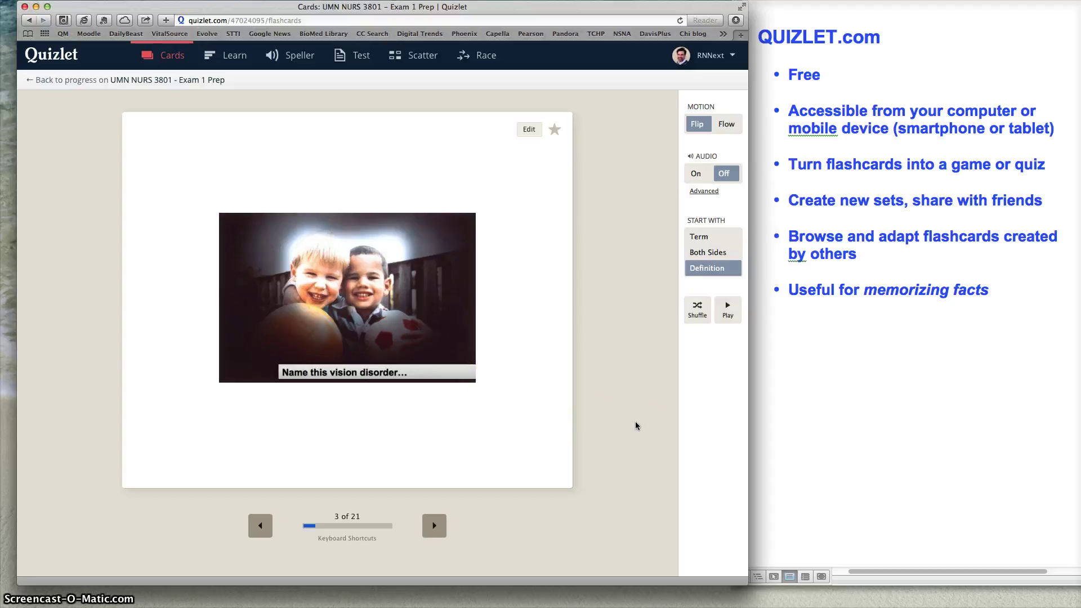
{"action": "left_click", "coordinate": [550, 476]}
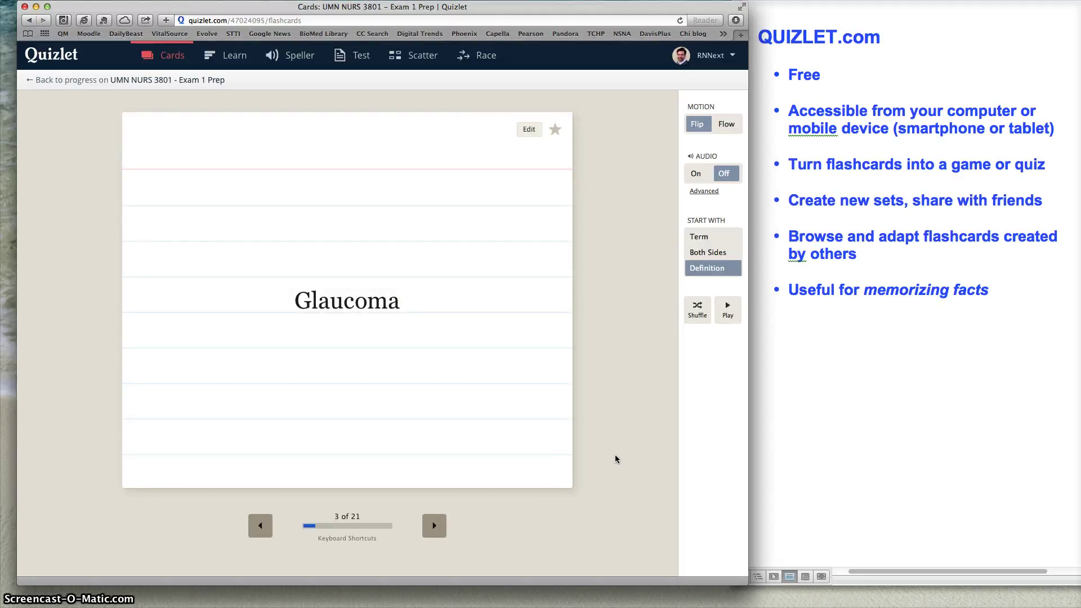
{"action": "left_click", "coordinate": [431, 525]}
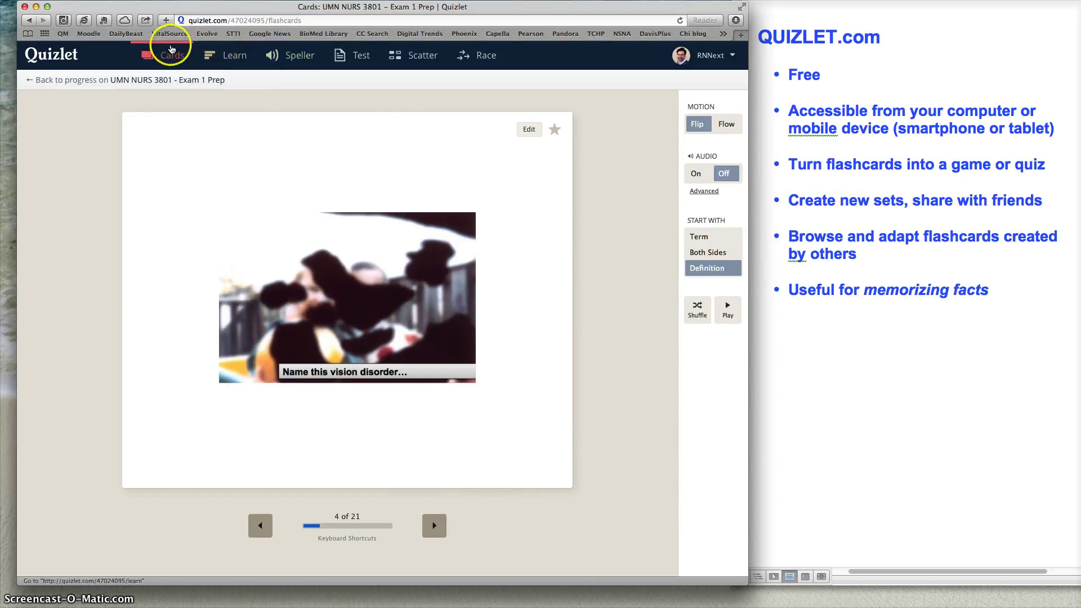
{"action": "left_click", "coordinate": [121, 78]}
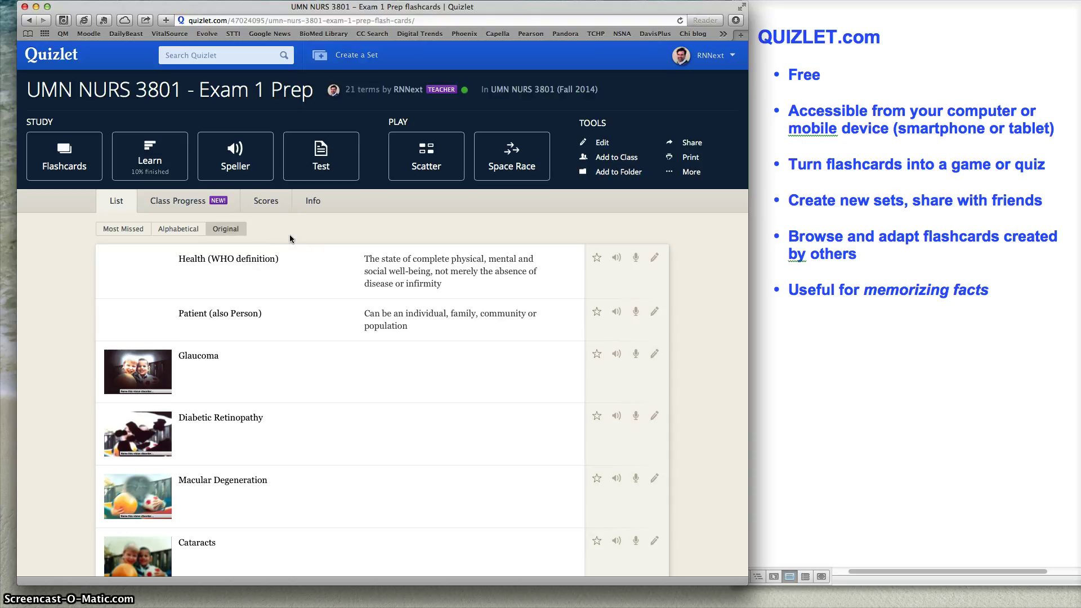
- Open the study set's Test mode and reconfigure the test to exclude written questions
{"action": "left_click", "coordinate": [321, 169]}
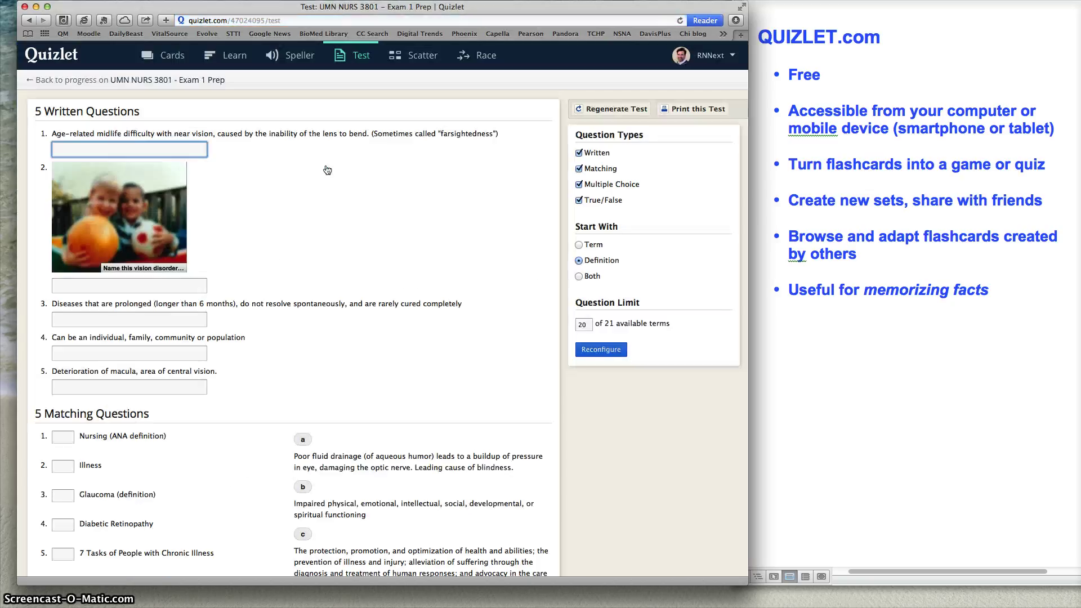
{"action": "left_click", "coordinate": [324, 174]}
{"action": "left_click", "coordinate": [579, 153]}
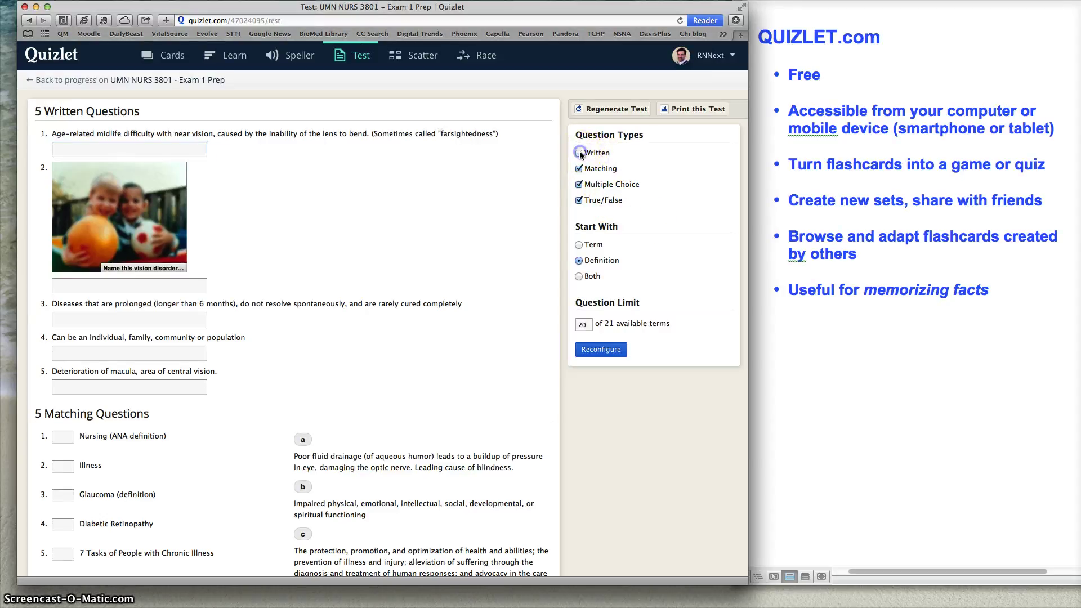
{"action": "left_click", "coordinate": [586, 350]}
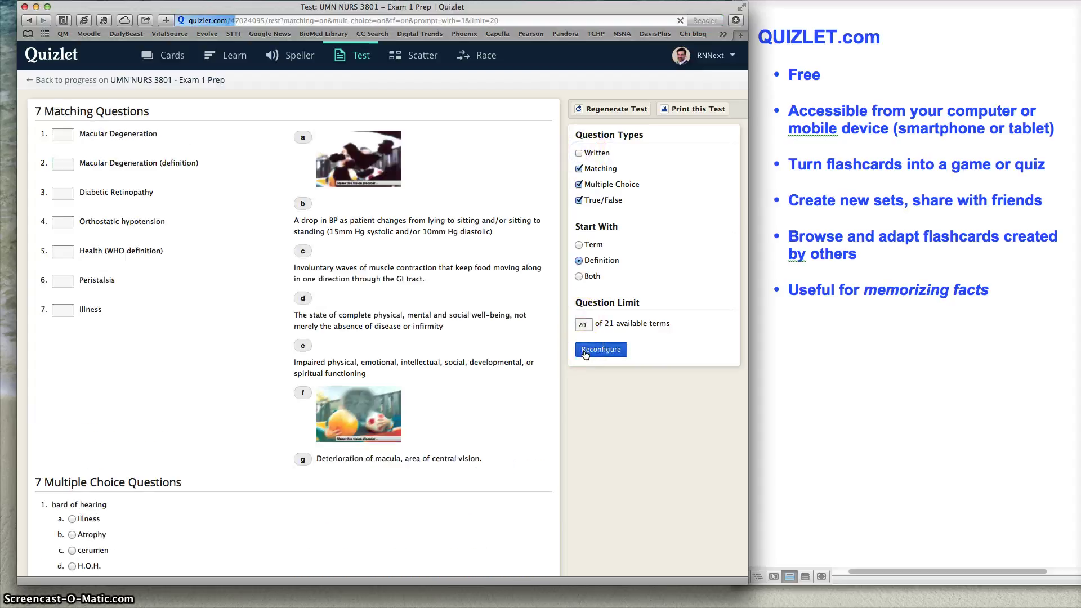
- Look through the test questions, then reconfigure the test without true/false and matching so only multiple choice is used
{"action": "scroll", "coordinate": [229, 338], "scroll_direction": "down", "scroll_amount": 8}
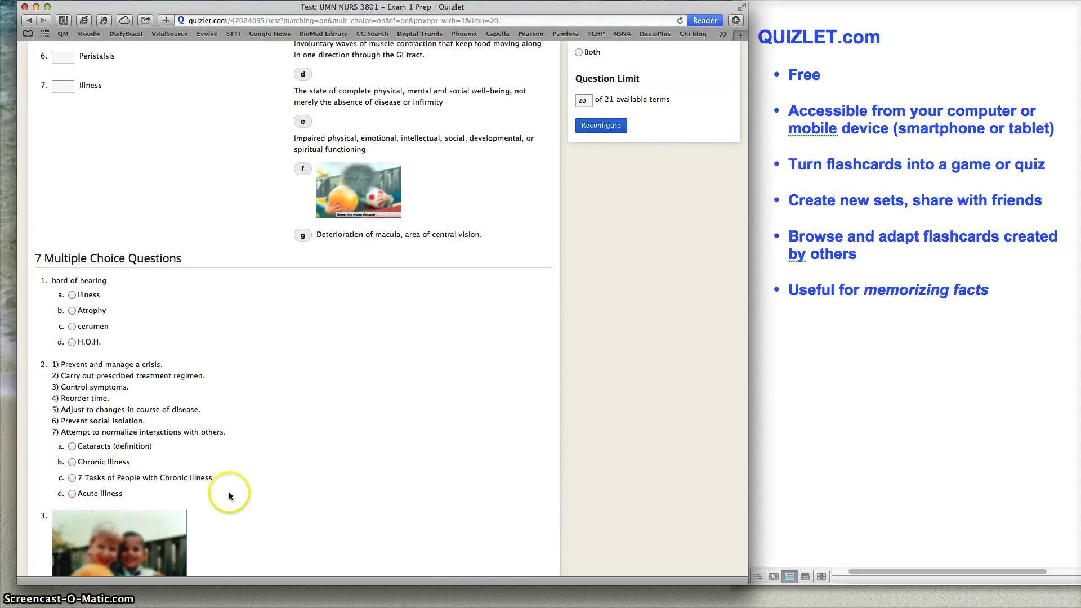
{"action": "scroll", "coordinate": [229, 491], "scroll_direction": "down", "scroll_amount": 15}
{"action": "scroll", "coordinate": [229, 496], "scroll_direction": "down", "scroll_amount": 12}
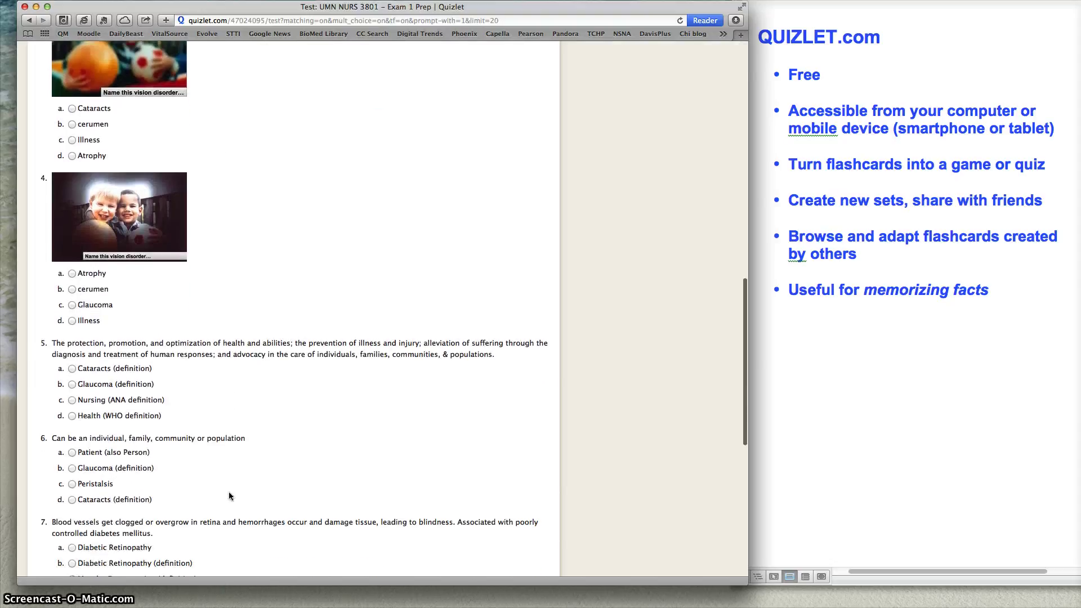
{"action": "scroll", "coordinate": [229, 496], "scroll_direction": "down", "scroll_amount": 5}
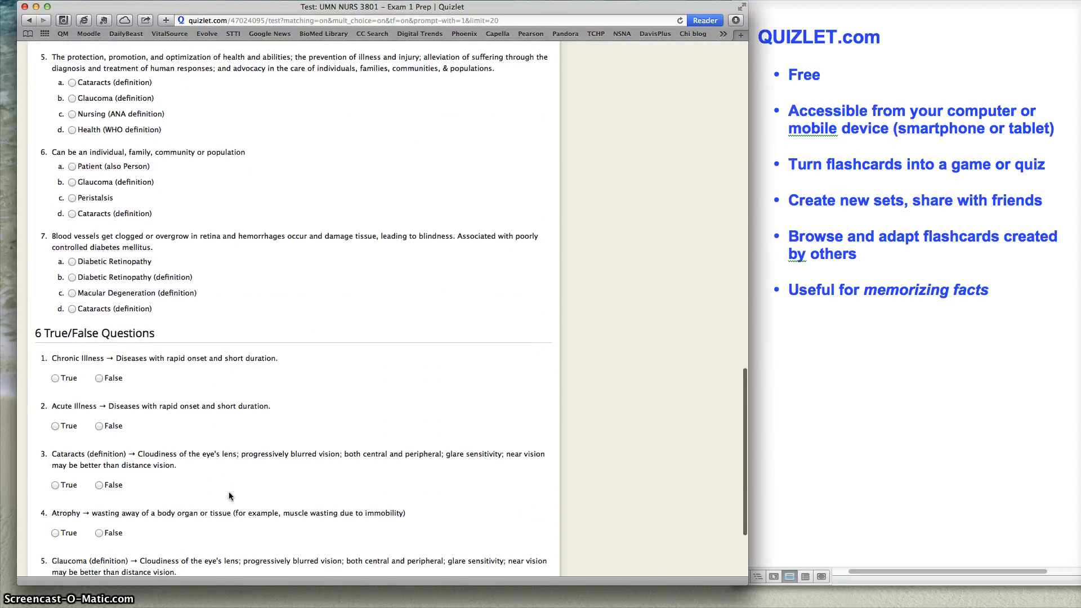
{"action": "scroll", "coordinate": [229, 493], "scroll_direction": "up", "scroll_amount": 20}
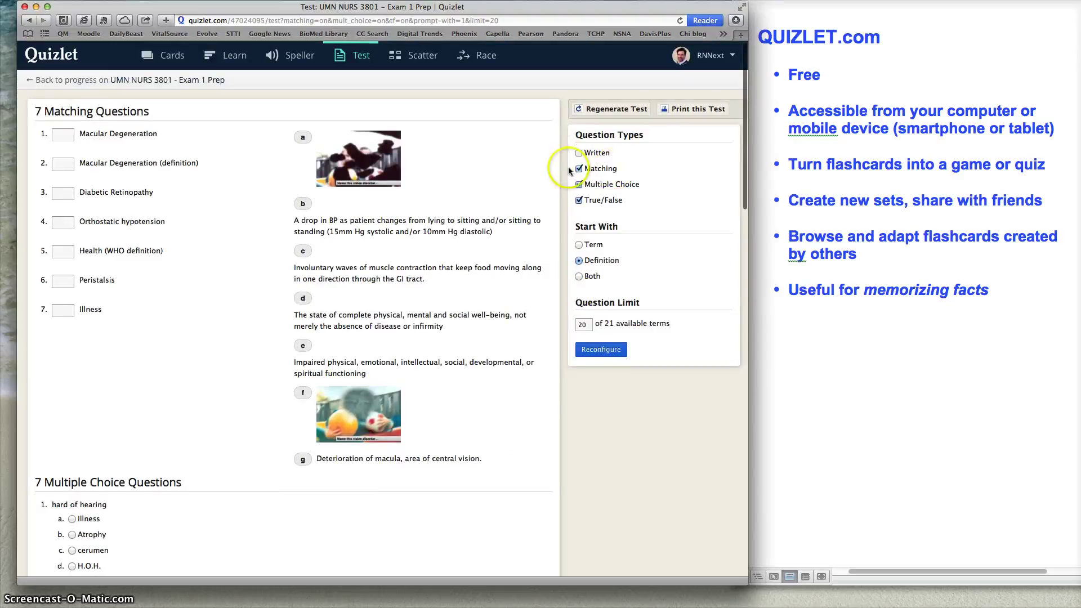
{"action": "left_click", "coordinate": [578, 200]}
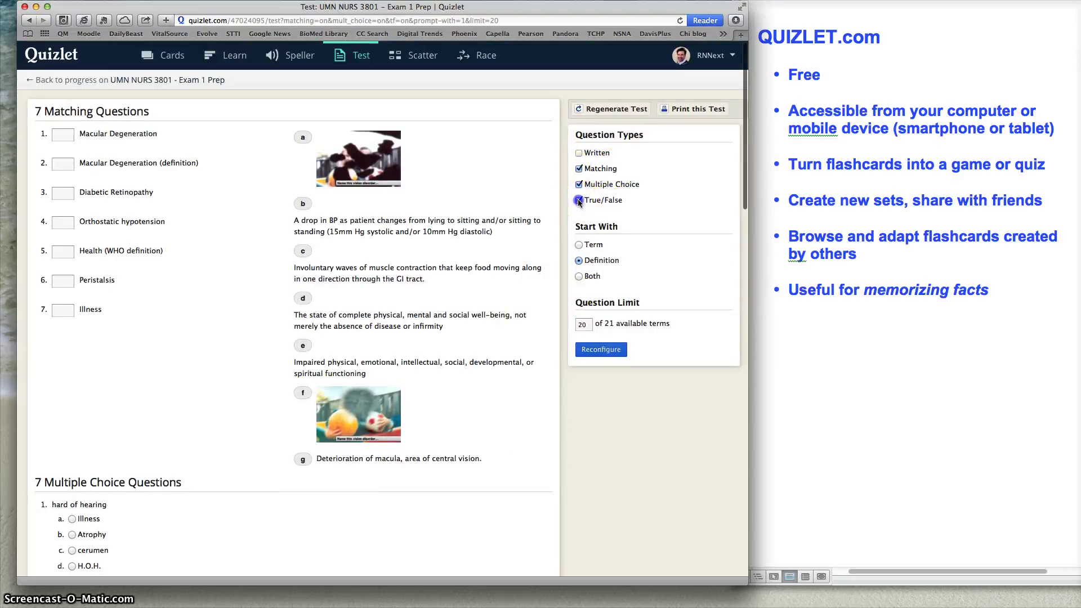
{"action": "left_click", "coordinate": [578, 168]}
{"action": "left_click", "coordinate": [597, 353]}
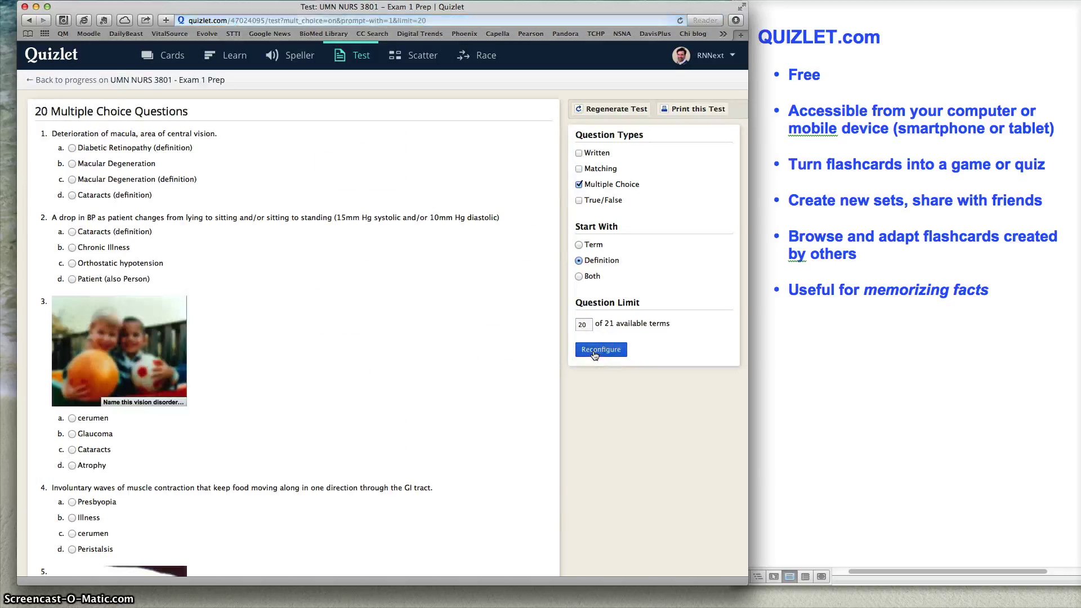
- Review the multiple choice test questions and return to the study set page
{"action": "scroll", "coordinate": [334, 277], "scroll_direction": "down", "scroll_amount": 5}
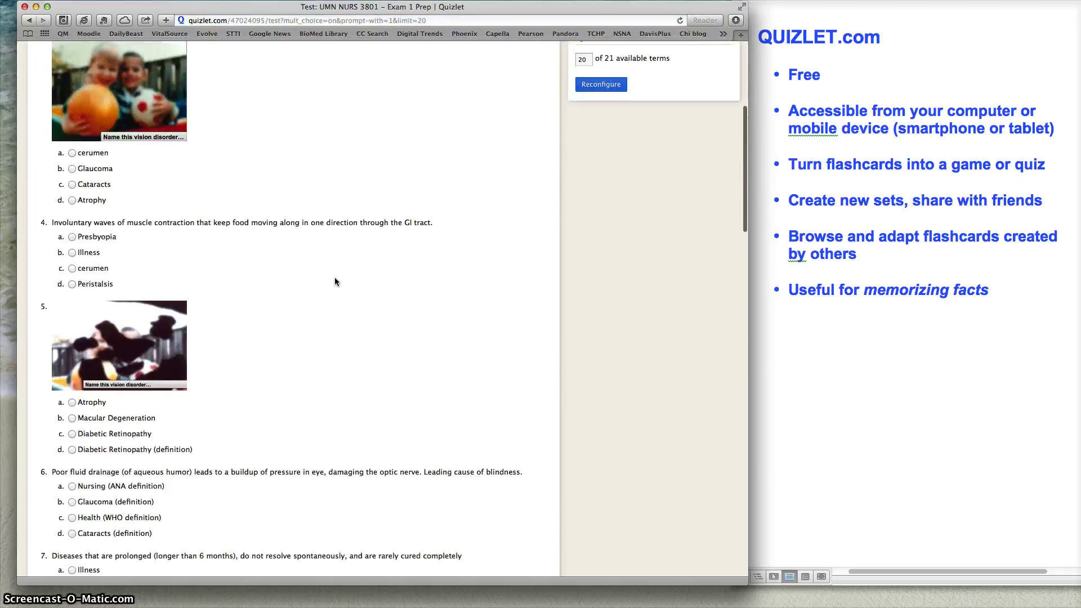
{"action": "scroll", "coordinate": [335, 279], "scroll_direction": "up", "scroll_amount": 5}
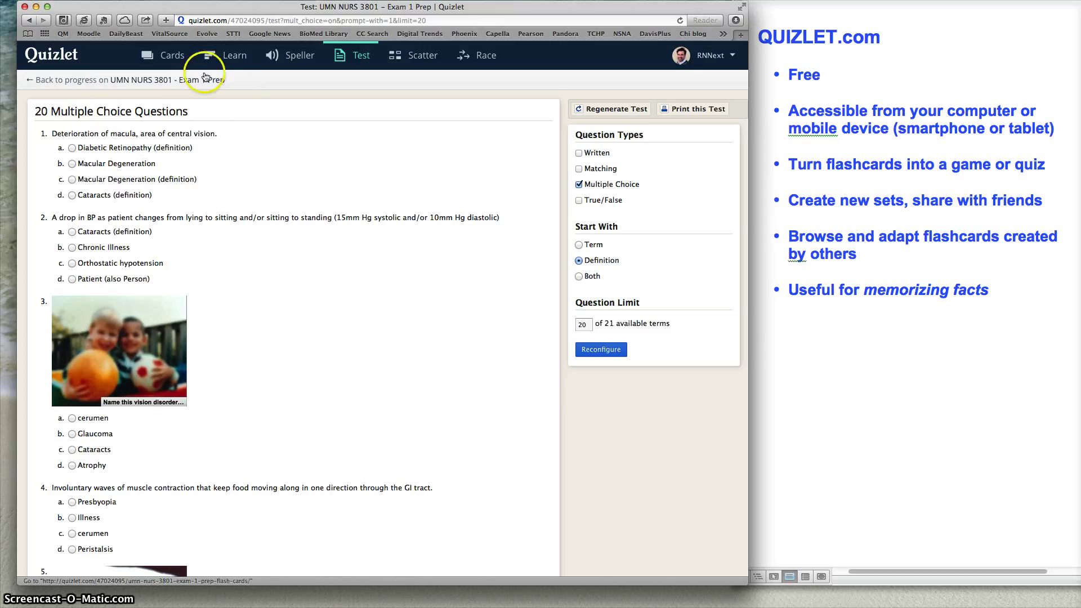
{"action": "left_click", "coordinate": [161, 82]}
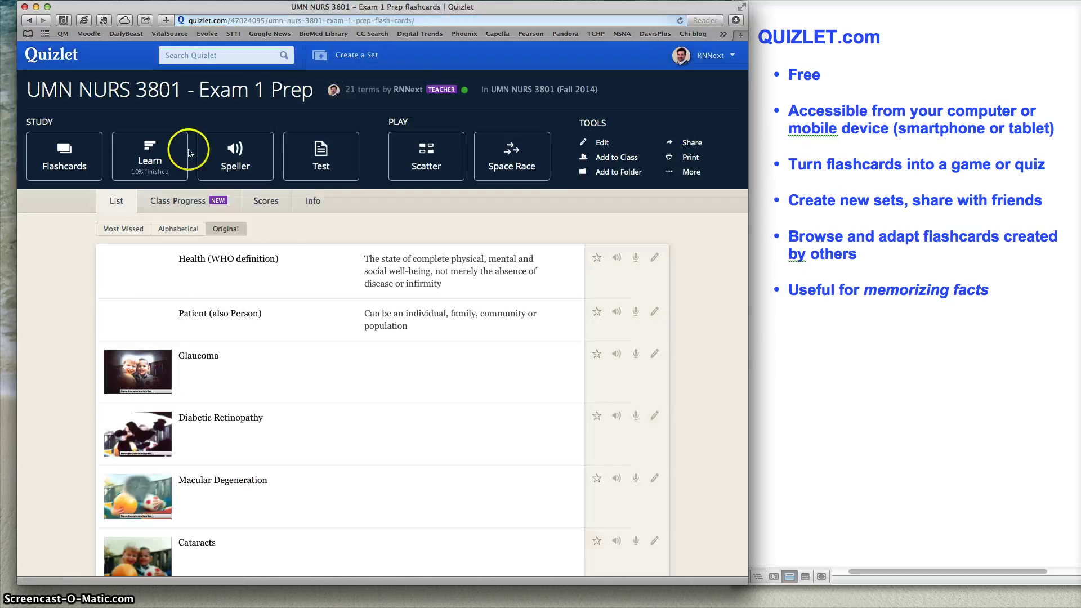
- Play Scatter, matching cerumen, Diabetic Retinopathy and 7 Tasks of People with Chronic Illness to their counterparts, then return to the set page
{"action": "left_click", "coordinate": [437, 171]}
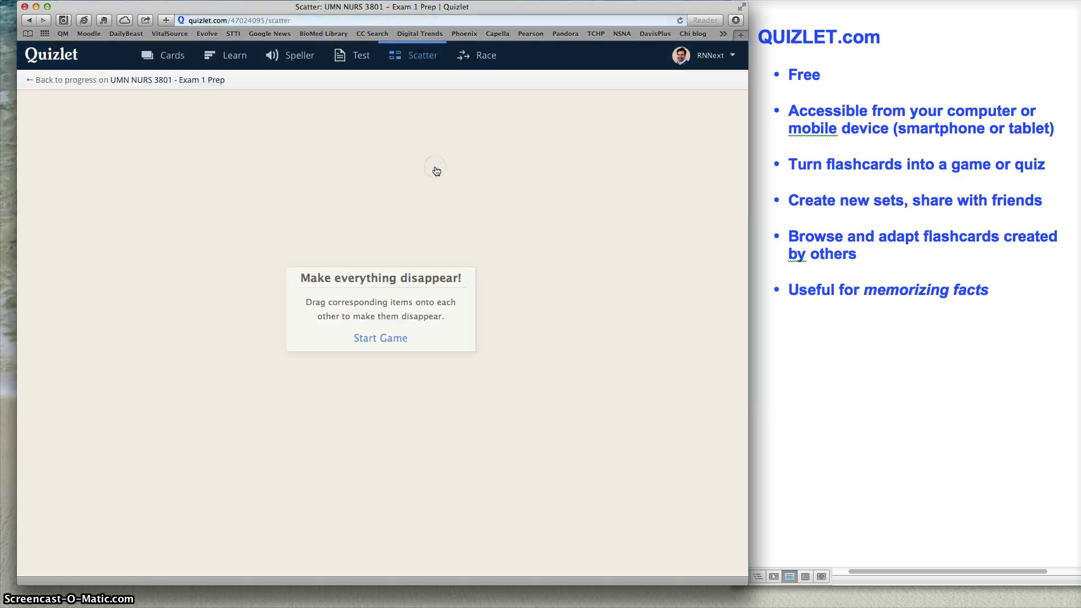
{"action": "left_click", "coordinate": [375, 335]}
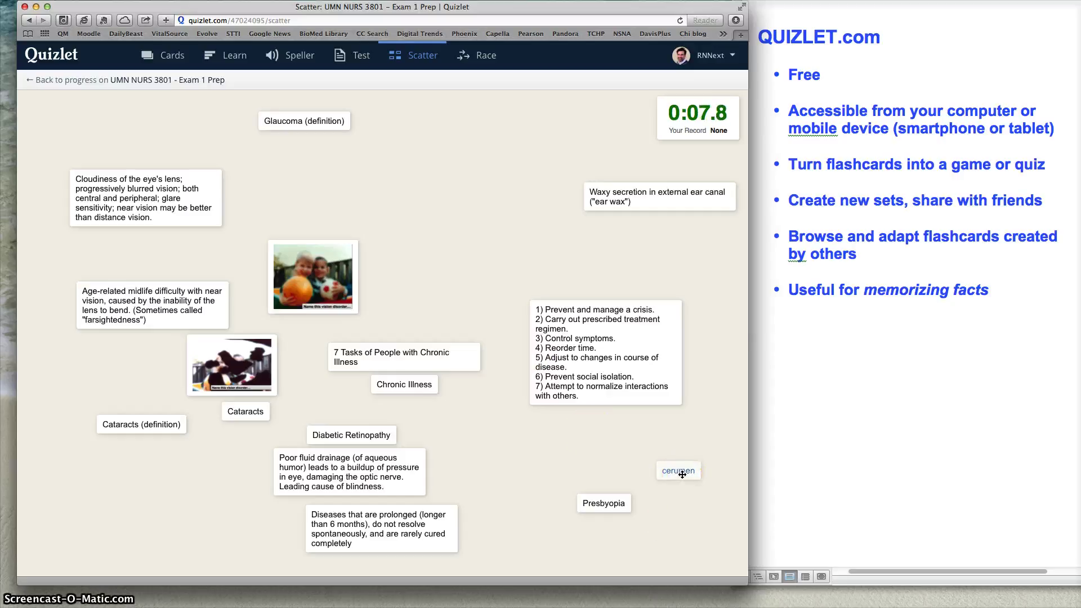
{"action": "left_click_drag", "start_coordinate": [682, 474], "coordinate": [667, 202]}
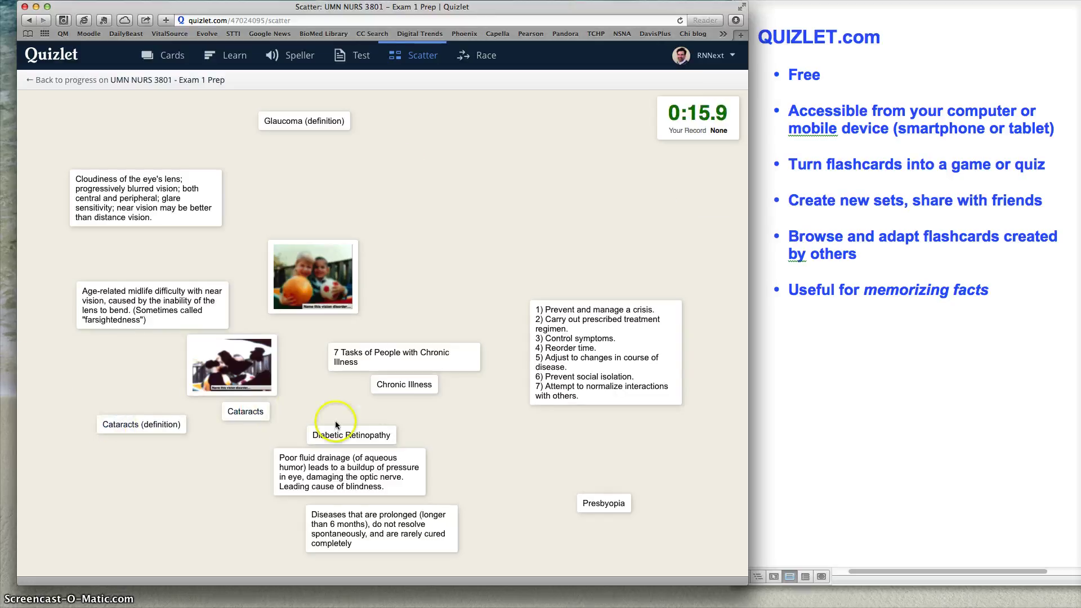
{"action": "left_click_drag", "start_coordinate": [359, 435], "coordinate": [229, 359]}
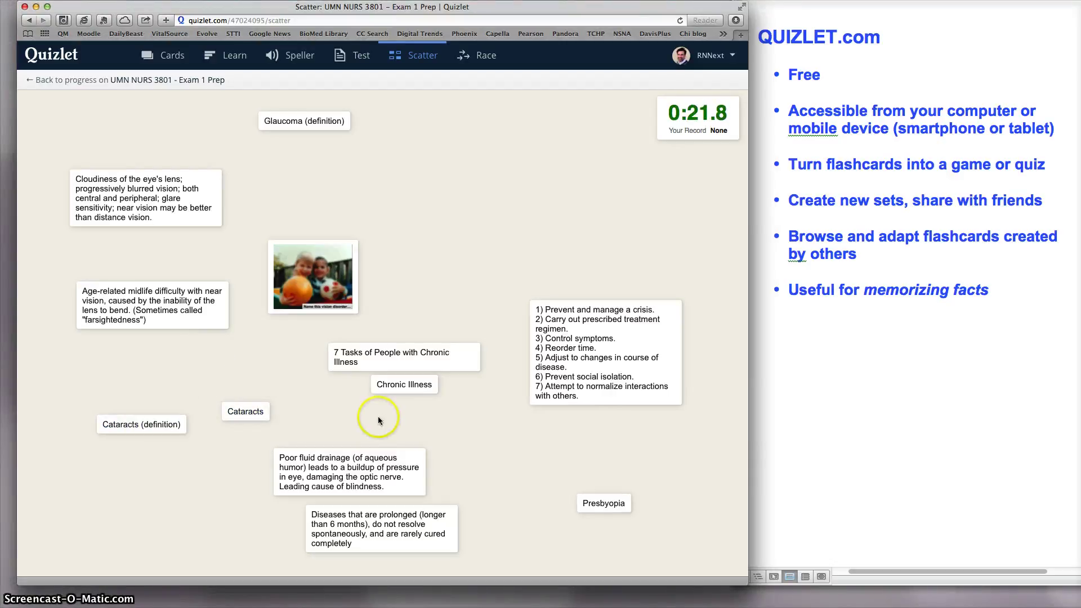
{"action": "left_click_drag", "start_coordinate": [408, 356], "coordinate": [591, 370]}
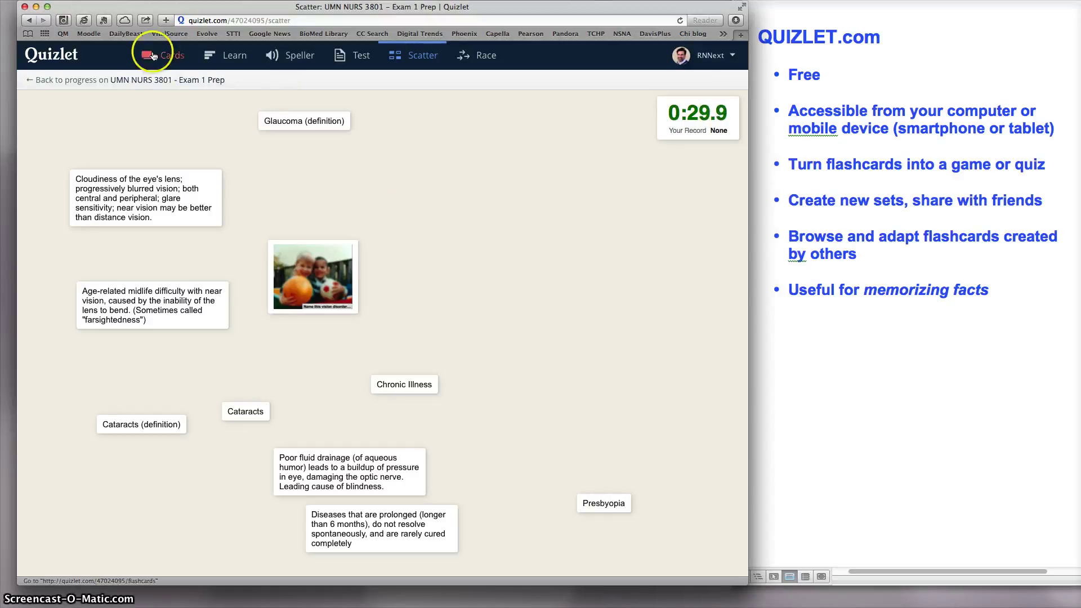
{"action": "left_click", "coordinate": [134, 80]}
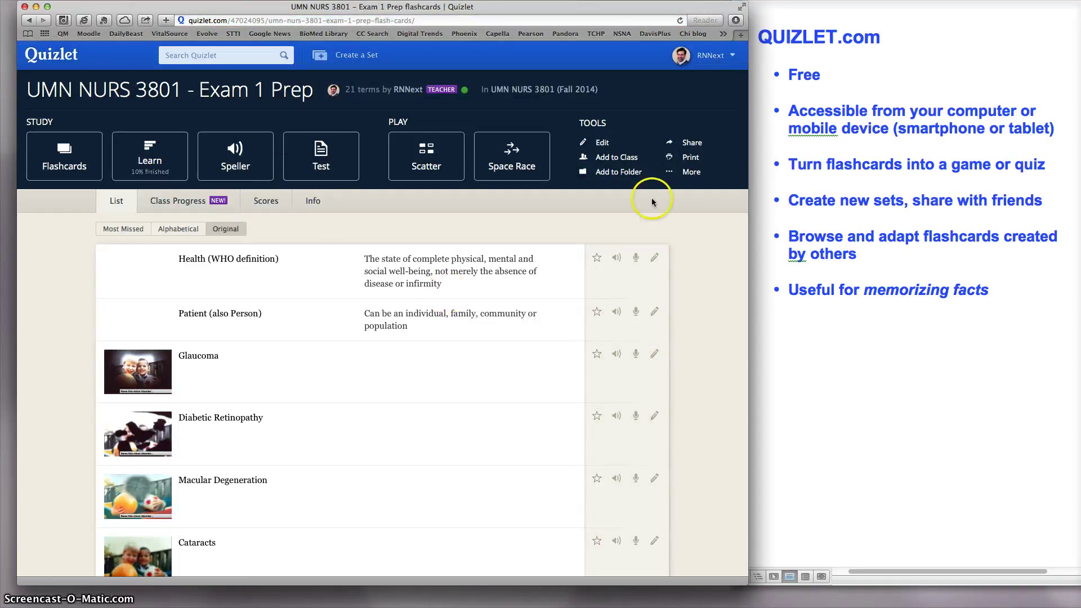
- Open the UMN NURS 3801 - Exam 1 Prep set for editing and look through its terms and definitions
{"action": "left_click", "coordinate": [603, 144]}
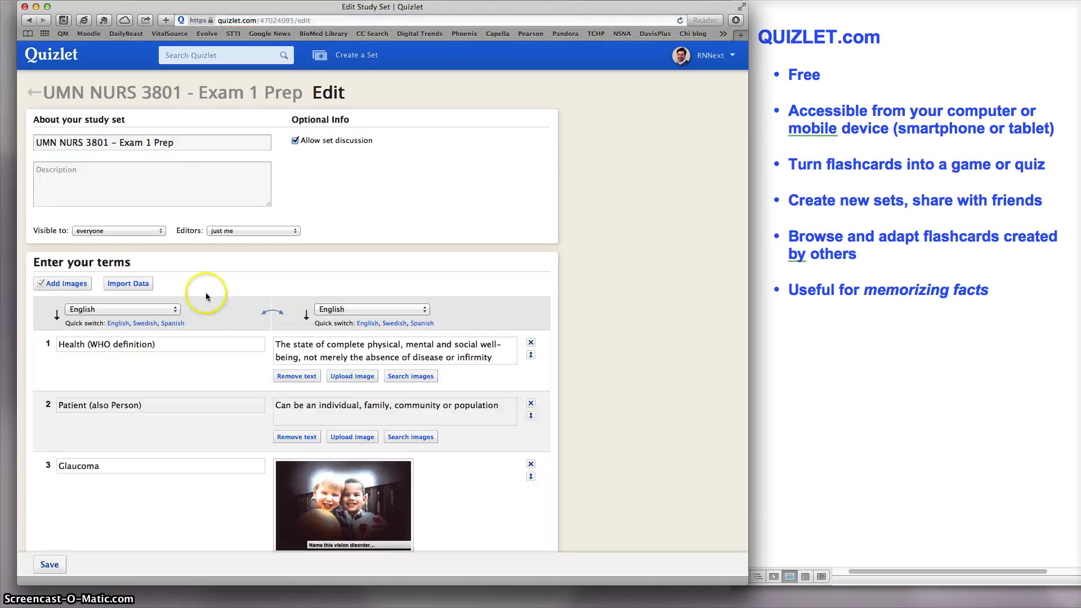
{"action": "scroll", "coordinate": [209, 364], "scroll_direction": "down", "scroll_amount": 5}
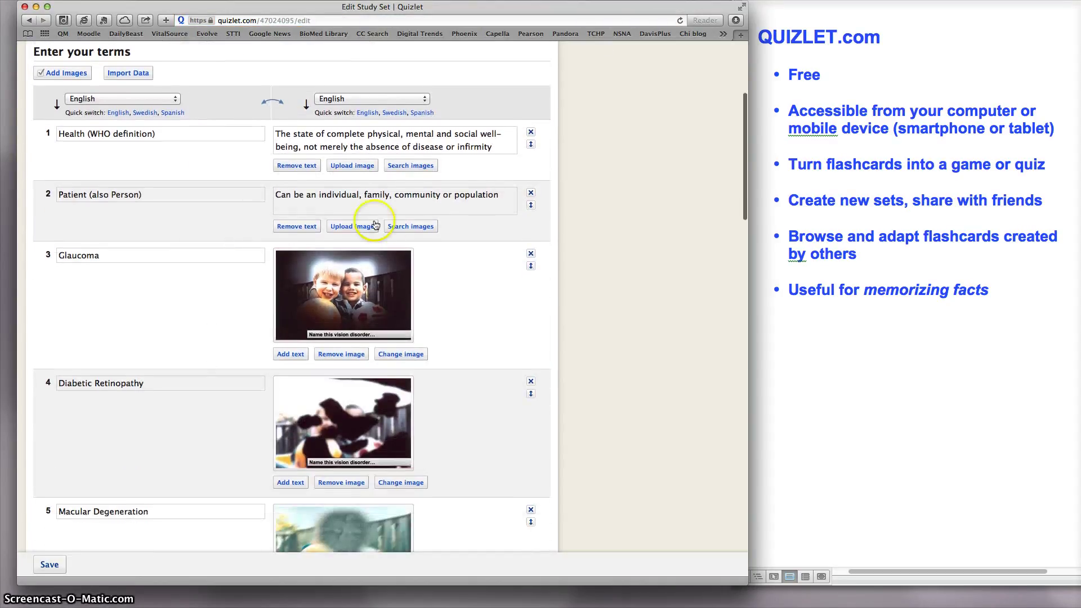
{"action": "scroll", "coordinate": [151, 363], "scroll_direction": "down", "scroll_amount": 20}
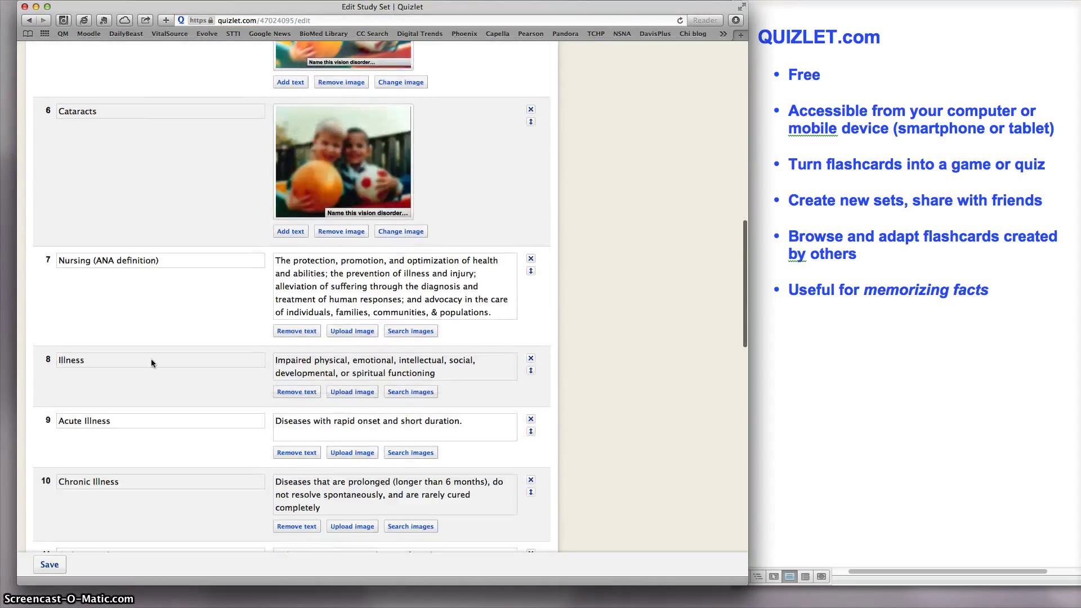
{"action": "scroll", "coordinate": [151, 363], "scroll_direction": "down", "scroll_amount": 15}
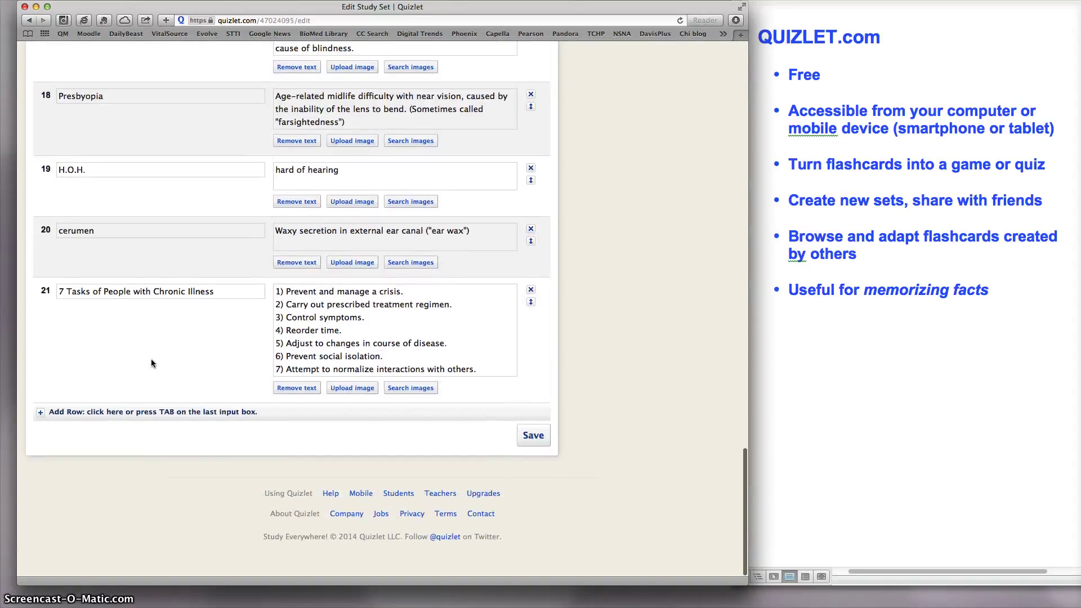
{"action": "scroll", "coordinate": [151, 363], "scroll_direction": "up", "scroll_amount": 20}
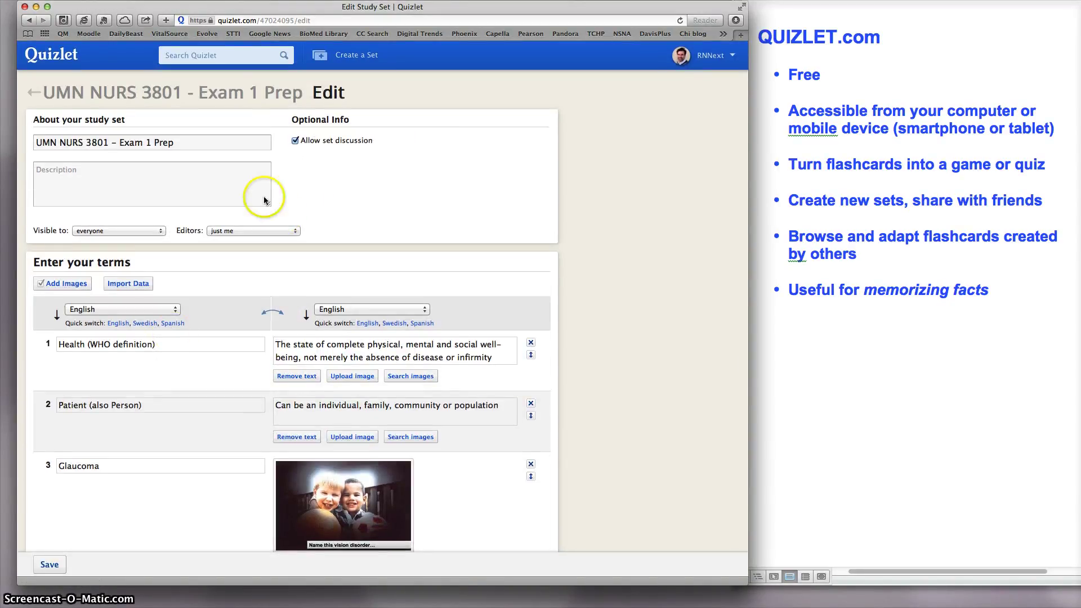
- Start creating a new study set and choose English as the language of the terms
{"action": "left_click", "coordinate": [364, 57]}
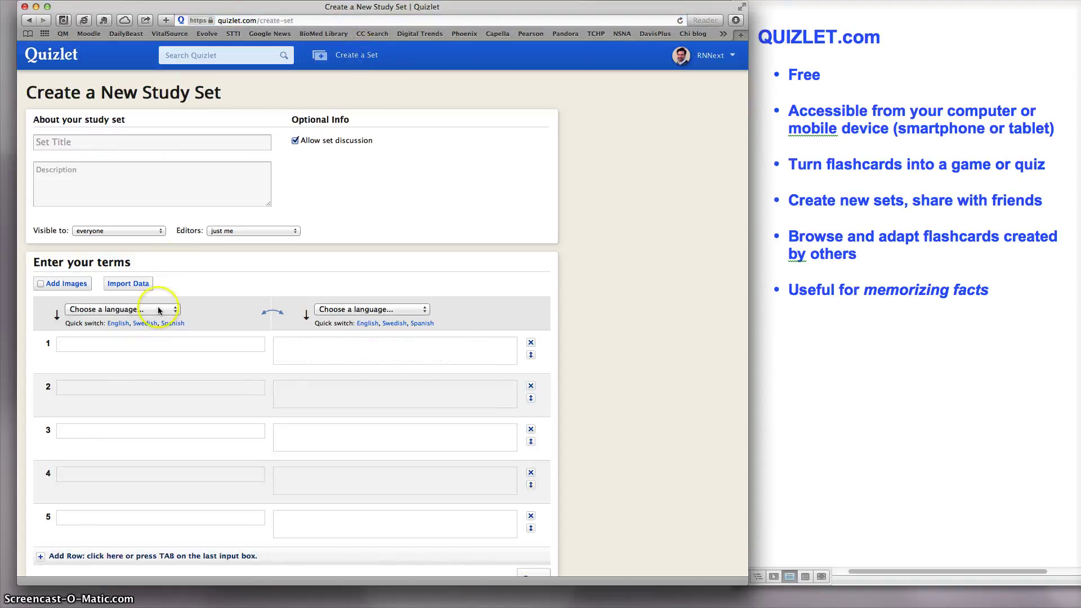
{"action": "left_click", "coordinate": [102, 341]}
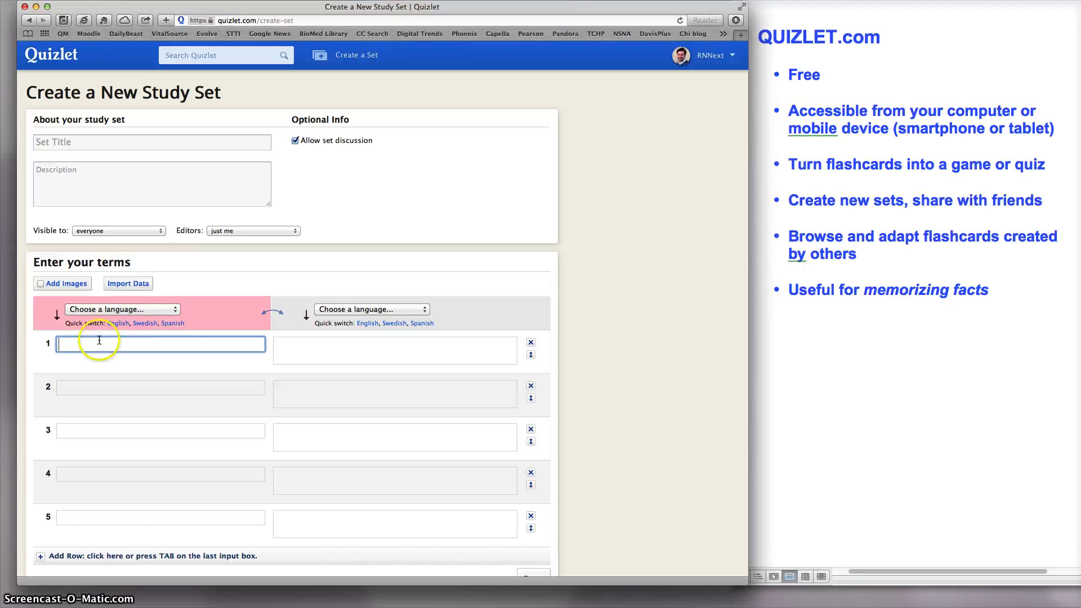
{"action": "left_click", "coordinate": [179, 311]}
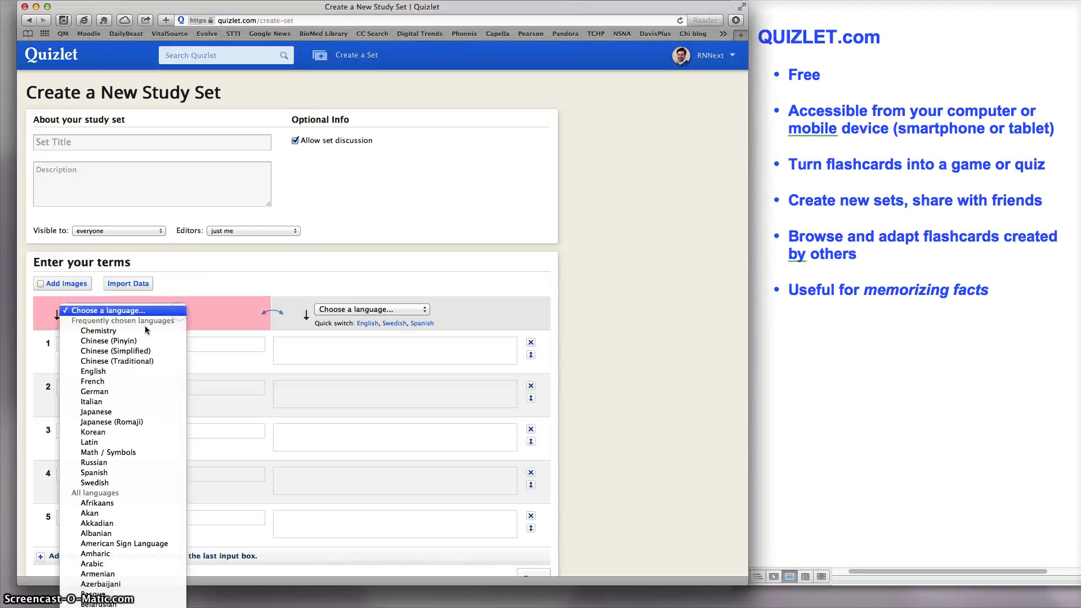
{"action": "left_click", "coordinate": [126, 373]}
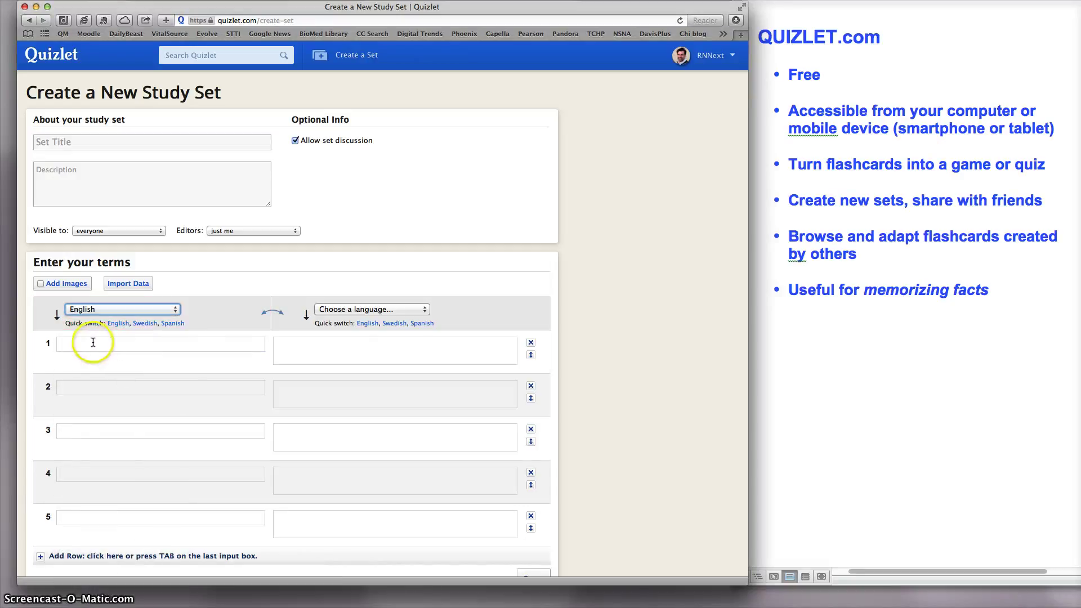
- Enter "glaucoma" as the first term of the new study set
{"action": "left_click", "coordinate": [92, 343]}
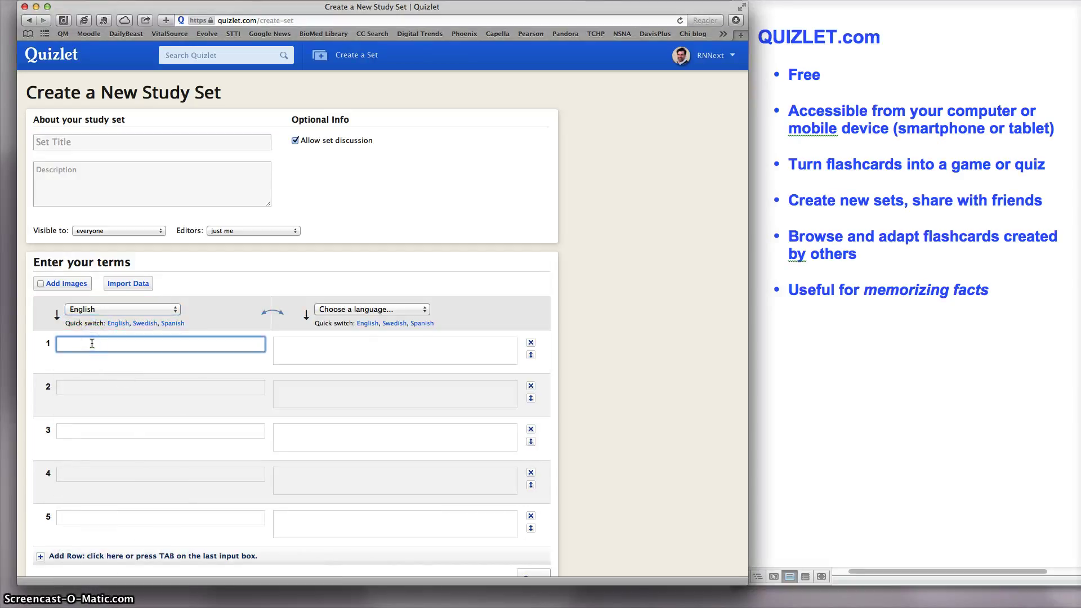
{"action": "type", "text": "gl"}
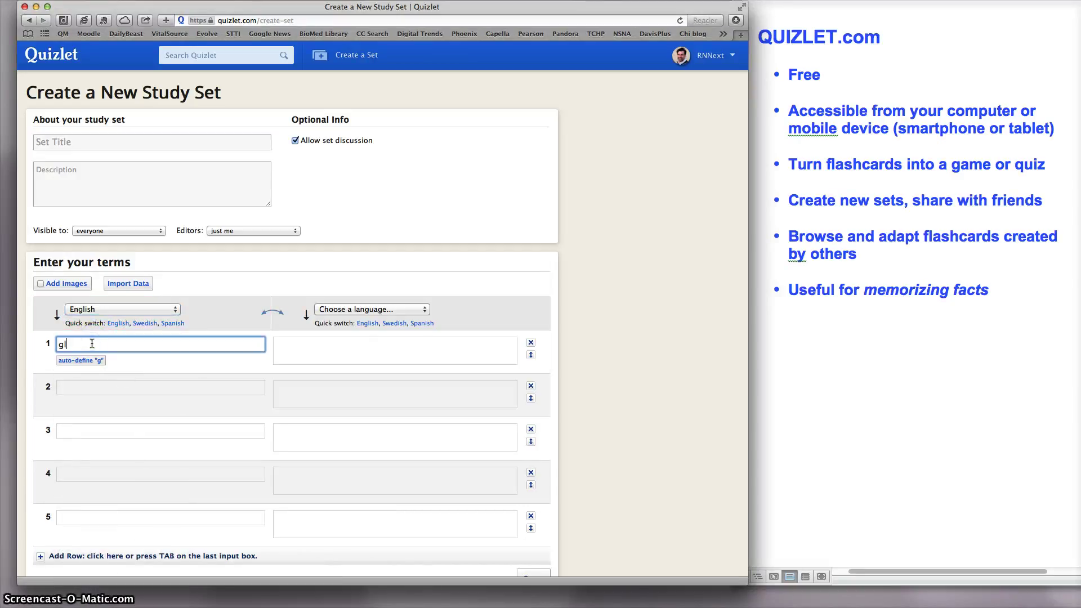
{"action": "type", "text": "aucoma"}
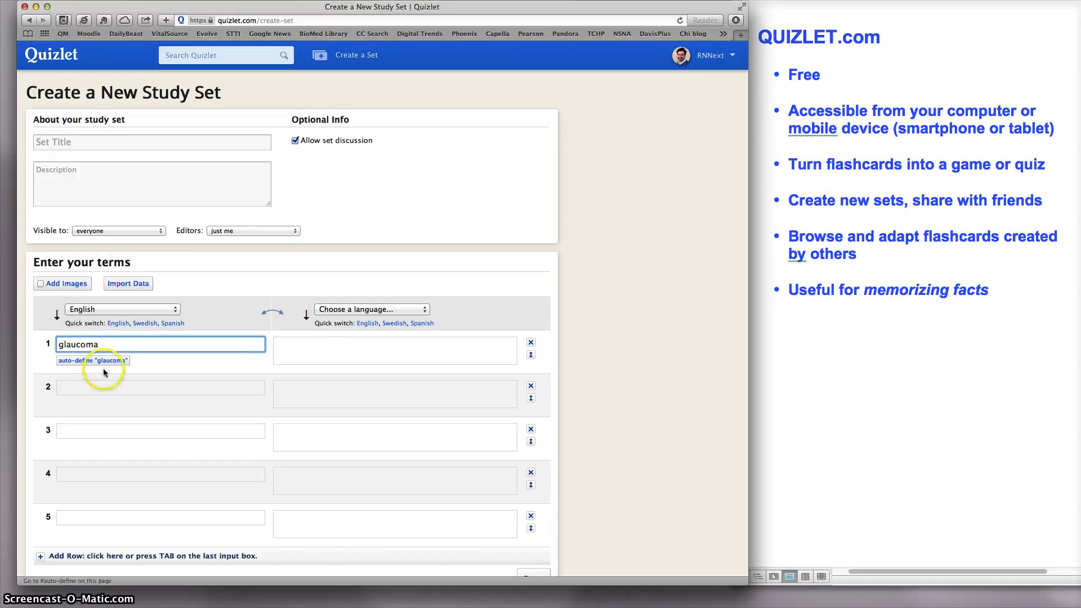
- Request an auto-definition for "glaucoma" and choose English as the language of the definitions
{"action": "left_click", "coordinate": [105, 362]}
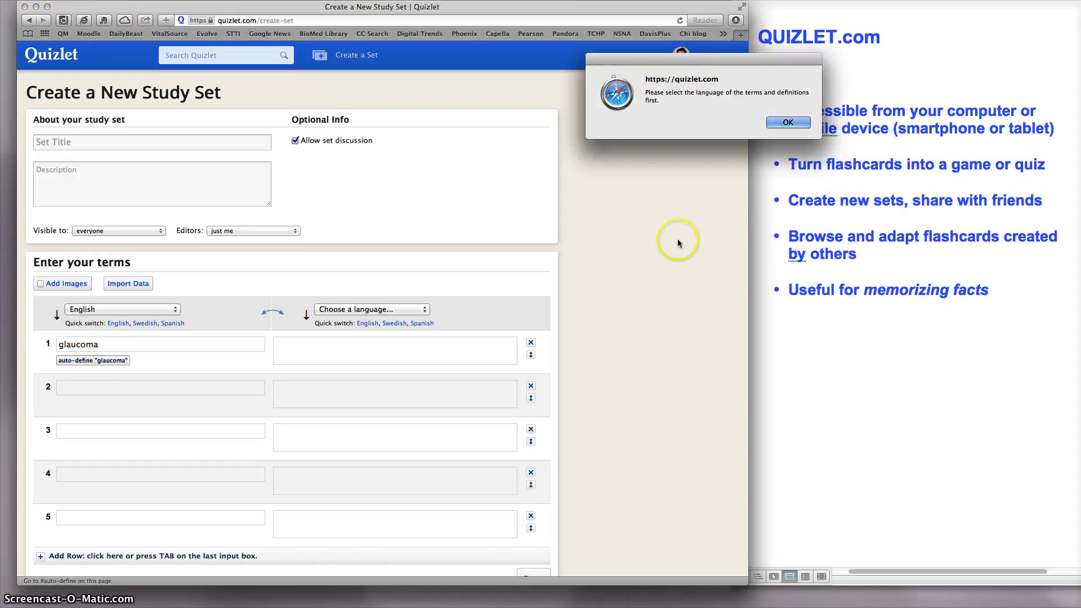
{"action": "left_click", "coordinate": [788, 122]}
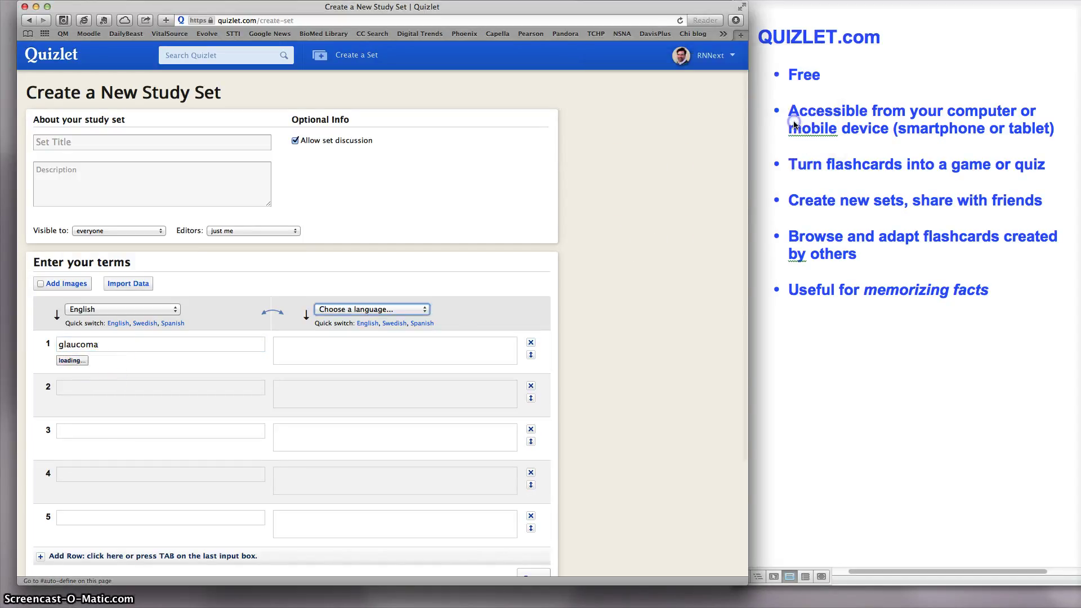
{"action": "left_click", "coordinate": [415, 309]}
{"action": "left_click", "coordinate": [383, 372]}
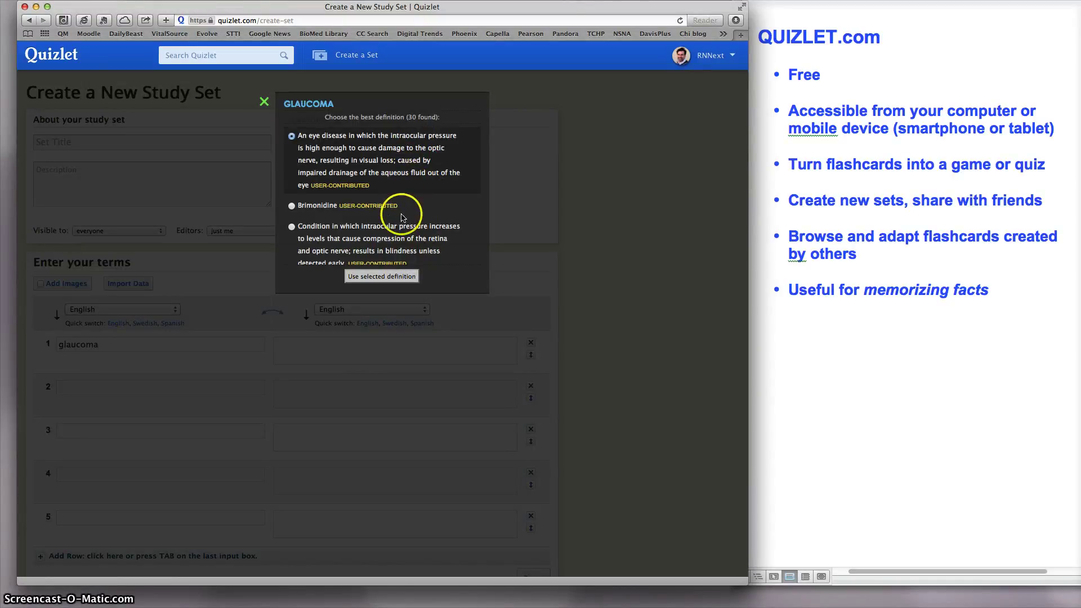
- Look through the suggested definitions of glaucoma and close the list without using one
{"action": "scroll", "coordinate": [402, 219], "scroll_direction": "down", "scroll_amount": 3}
{"action": "scroll", "coordinate": [401, 219], "scroll_direction": "down", "scroll_amount": 5}
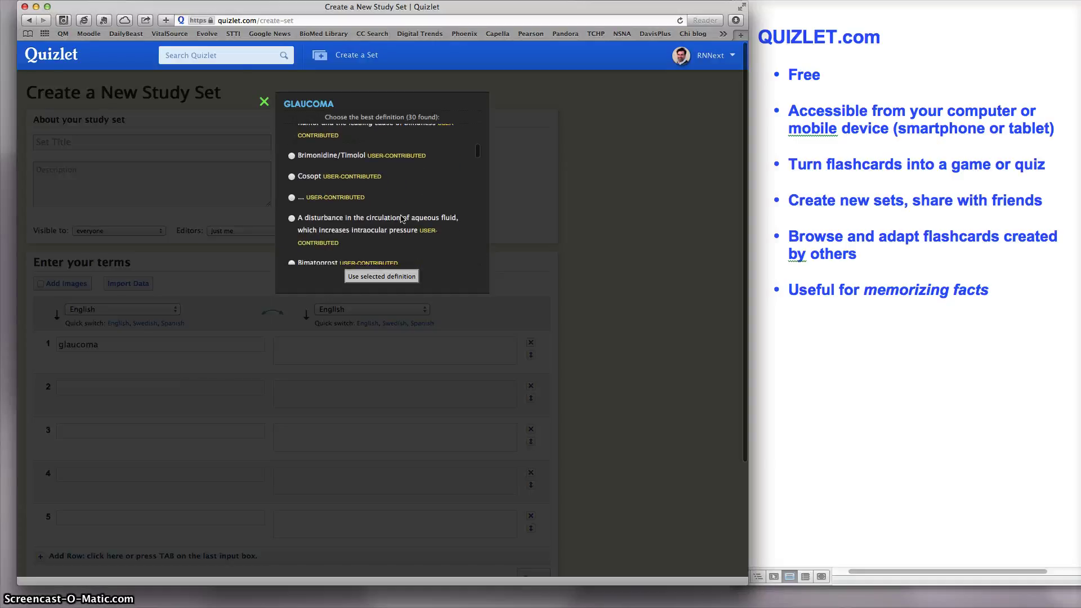
{"action": "scroll", "coordinate": [401, 219], "scroll_direction": "down", "scroll_amount": 3}
{"action": "scroll", "coordinate": [403, 219], "scroll_direction": "down", "scroll_amount": 1}
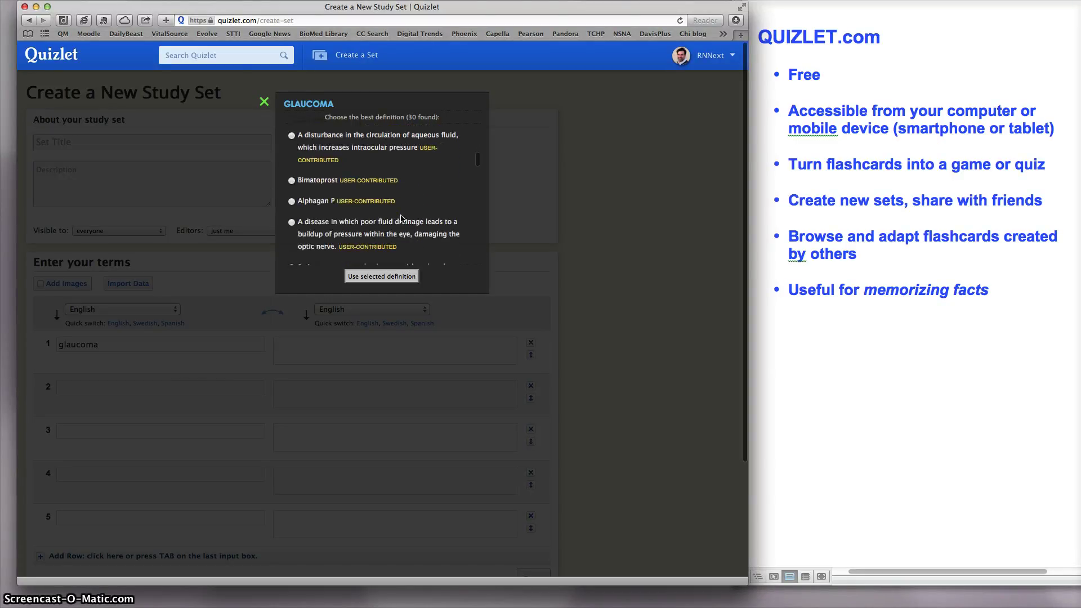
{"action": "left_click_drag", "start_coordinate": [378, 193], "coordinate": [314, 192]}
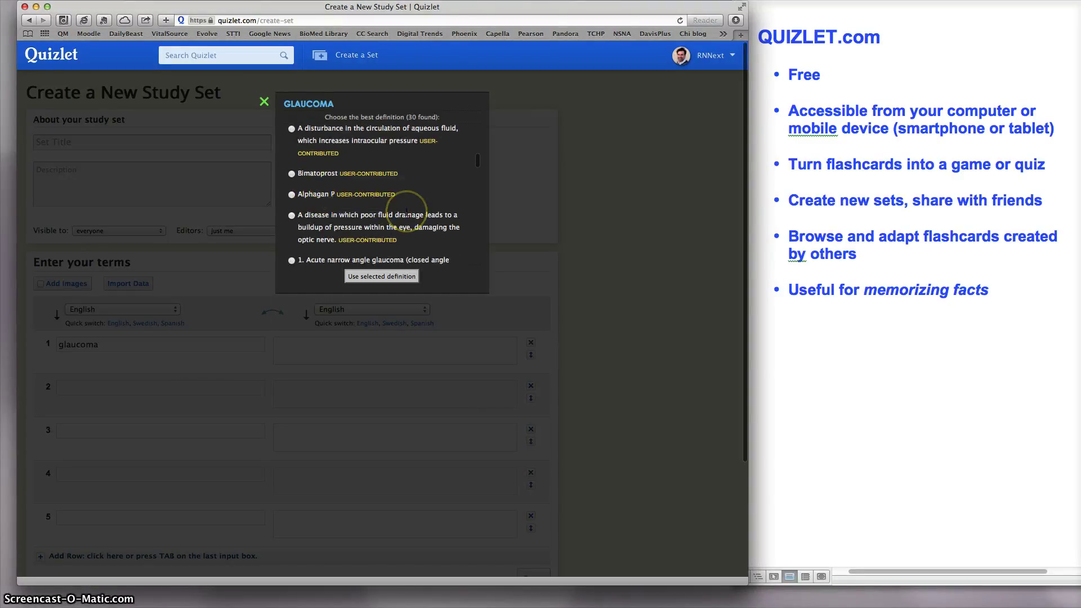
{"action": "scroll", "coordinate": [407, 212], "scroll_direction": "down", "scroll_amount": 2}
{"action": "scroll", "coordinate": [372, 208], "scroll_direction": "down", "scroll_amount": 6}
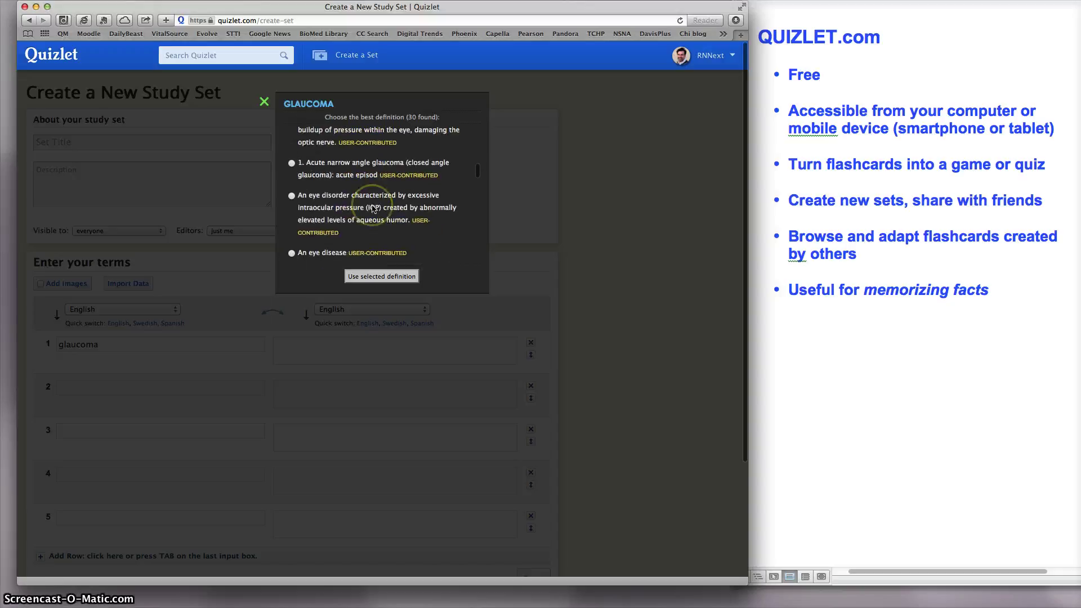
{"action": "scroll", "coordinate": [374, 209], "scroll_direction": "down", "scroll_amount": 3}
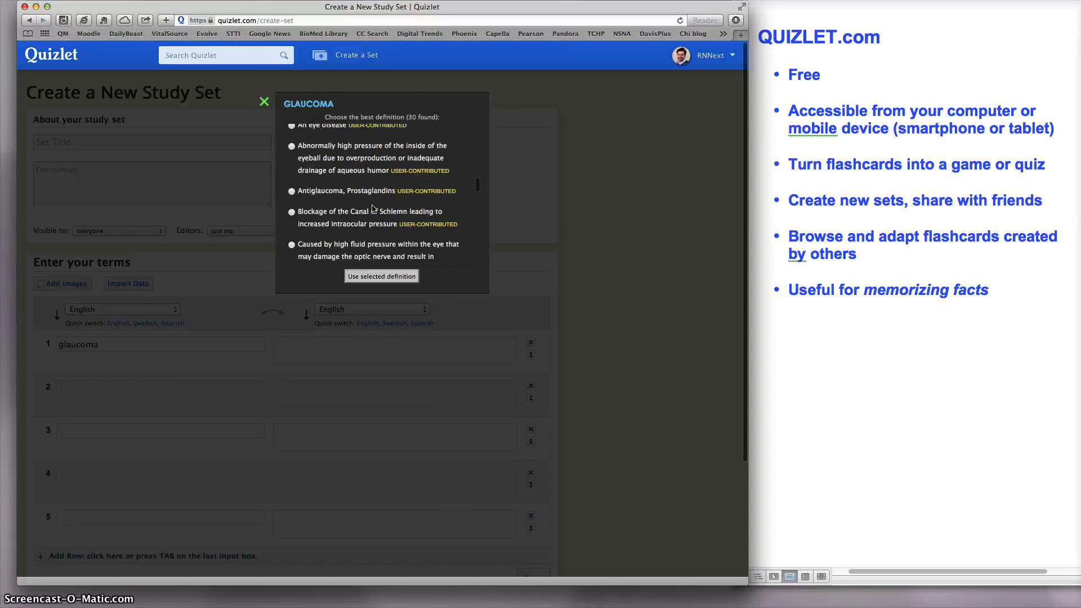
{"action": "scroll", "coordinate": [349, 180], "scroll_direction": "up", "scroll_amount": 2}
{"action": "left_click", "coordinate": [325, 153]}
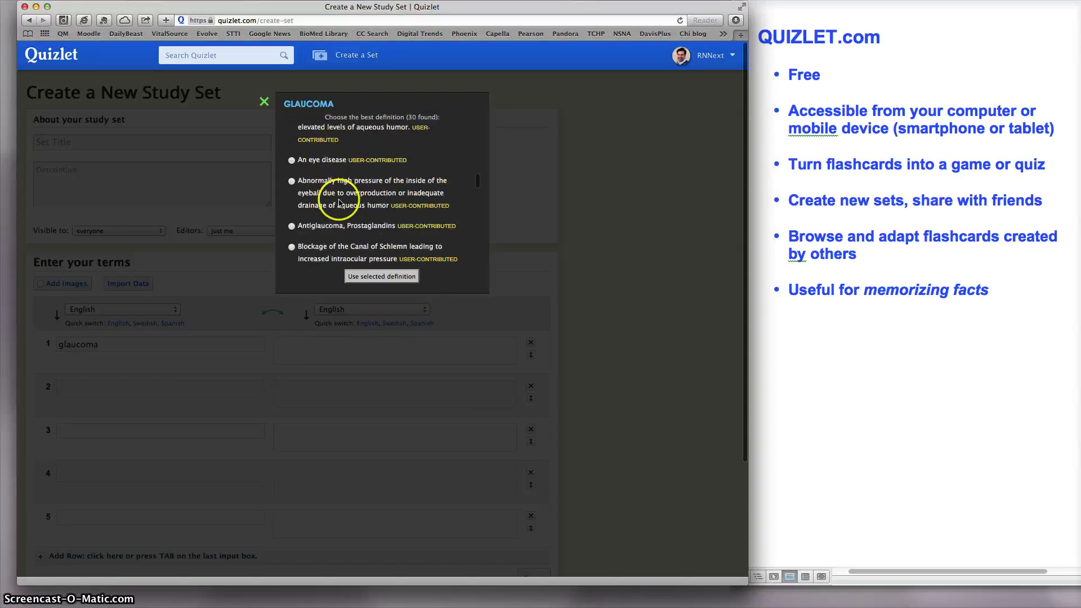
{"action": "scroll", "coordinate": [340, 204], "scroll_direction": "down", "scroll_amount": 3}
{"action": "scroll", "coordinate": [340, 204], "scroll_direction": "down", "scroll_amount": 10}
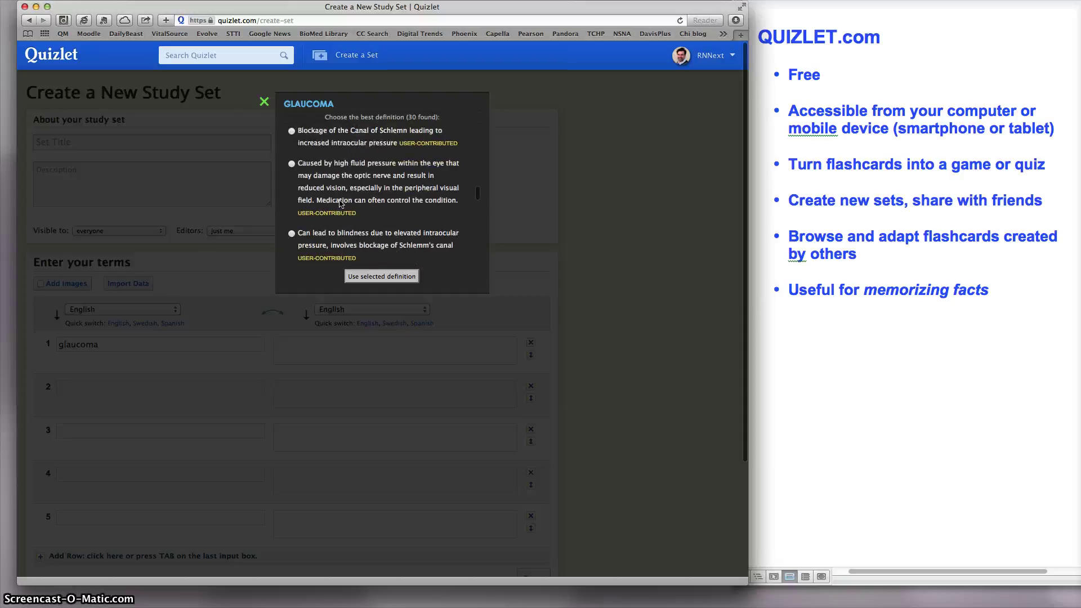
{"action": "scroll", "coordinate": [340, 204], "scroll_direction": "up", "scroll_amount": 15}
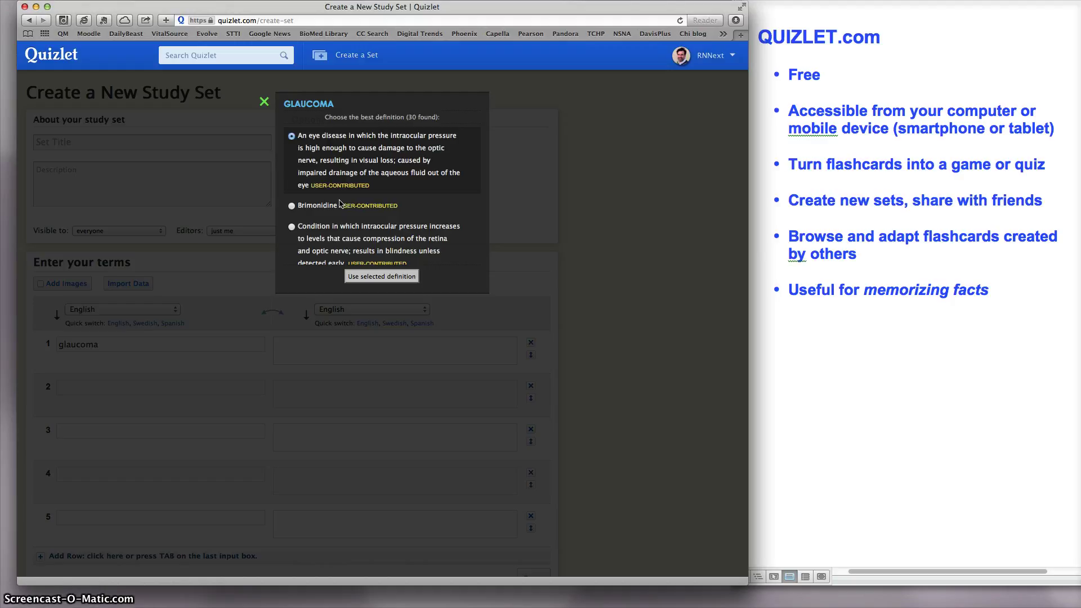
{"action": "left_click", "coordinate": [264, 104]}
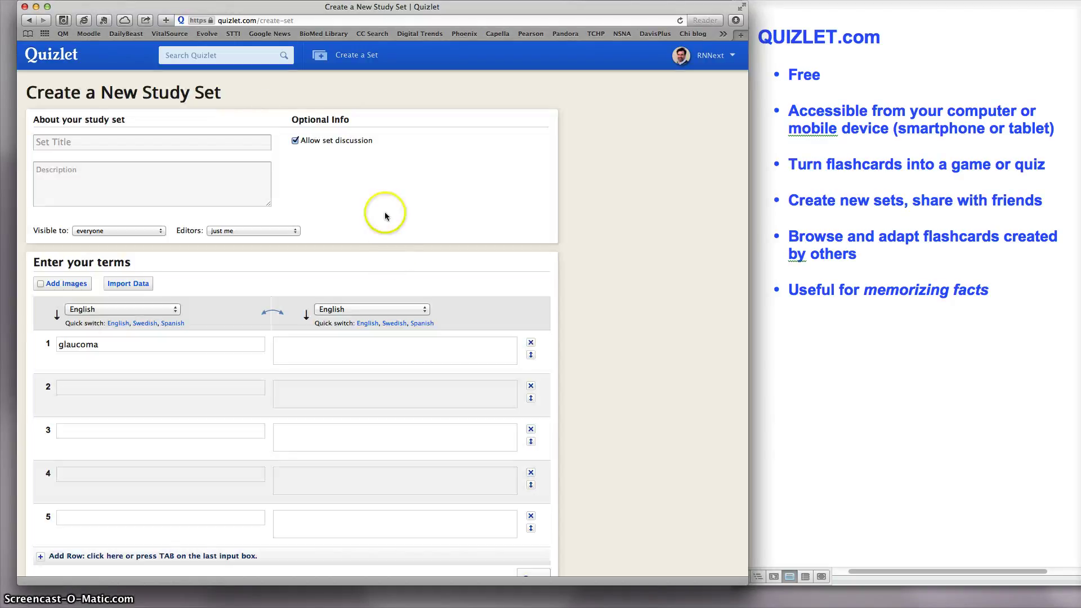